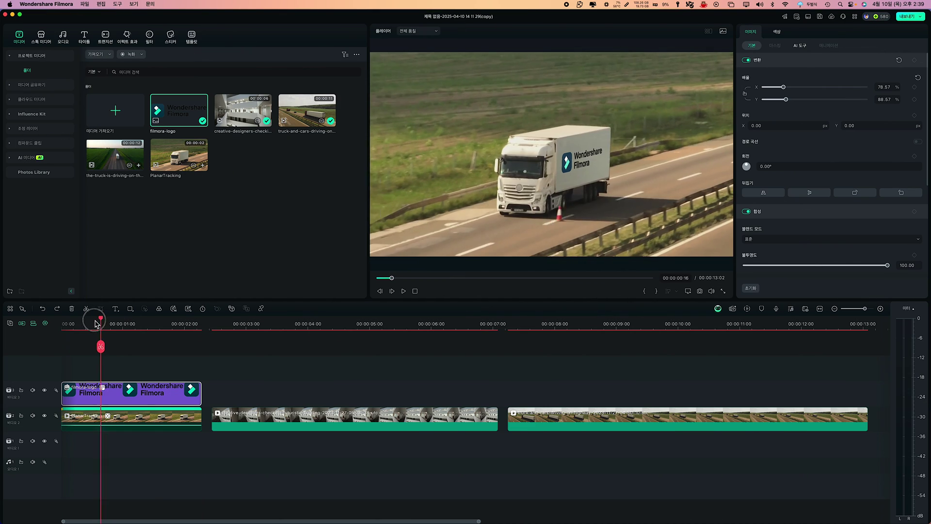
Scrub through the finished truck logo clip and the building clip to preview their footage.
mouse_move(96, 324)
left_mouse_down()
mouse_move(87, 323)
mouse_move(160, 323)
mouse_move(85, 324)
mouse_move(153, 326)
mouse_move(111, 327)
left_mouse_up()
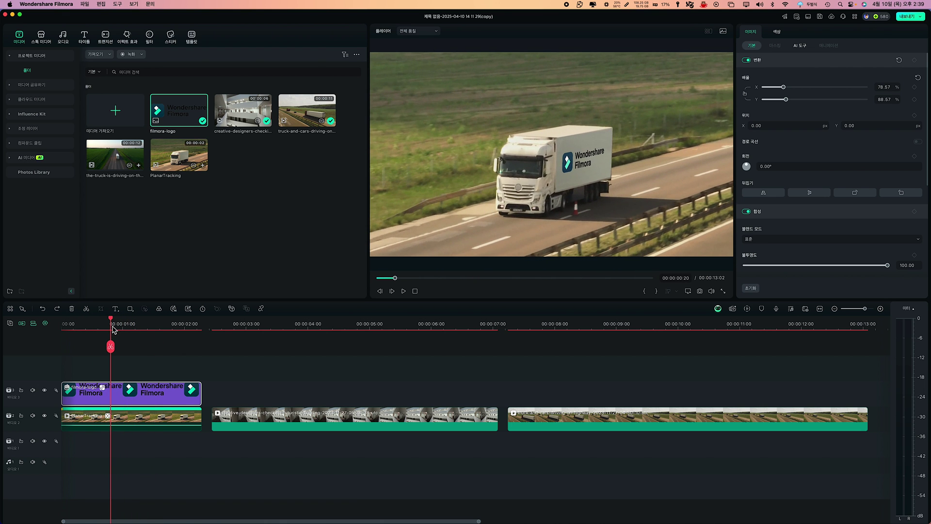
left_click(145, 399)
mouse_move(113, 323)
left_mouse_down()
mouse_move(158, 322)
mouse_move(112, 325)
left_mouse_up()
left_click_drag(238, 324, 436, 328)
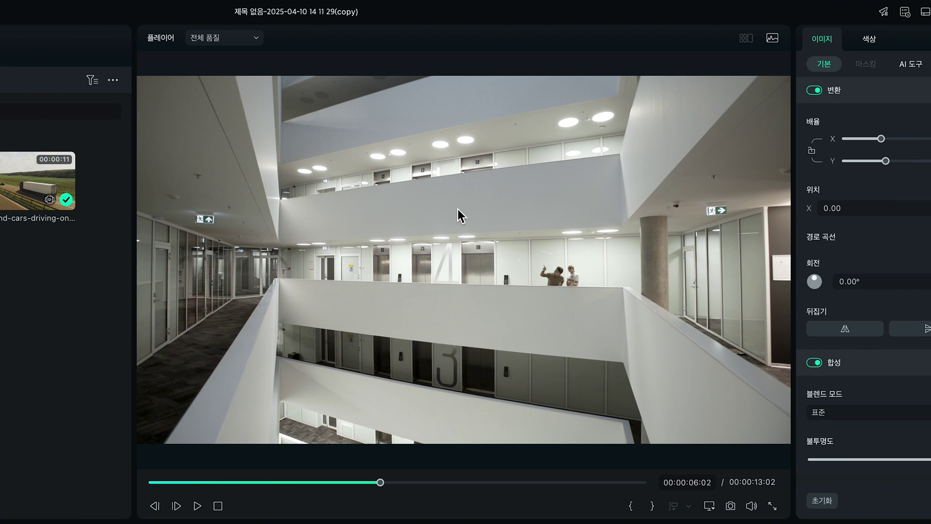
Enable planar tracking (평면 추적) on the building clip from its first frame with the automatic (자동) tracker.
left_click_drag(436, 328, 221, 330)
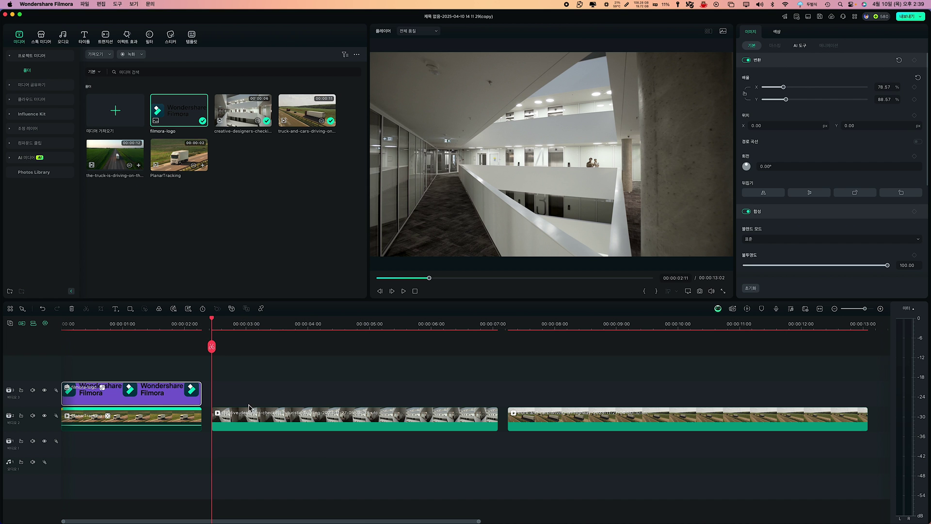
left_click(256, 420)
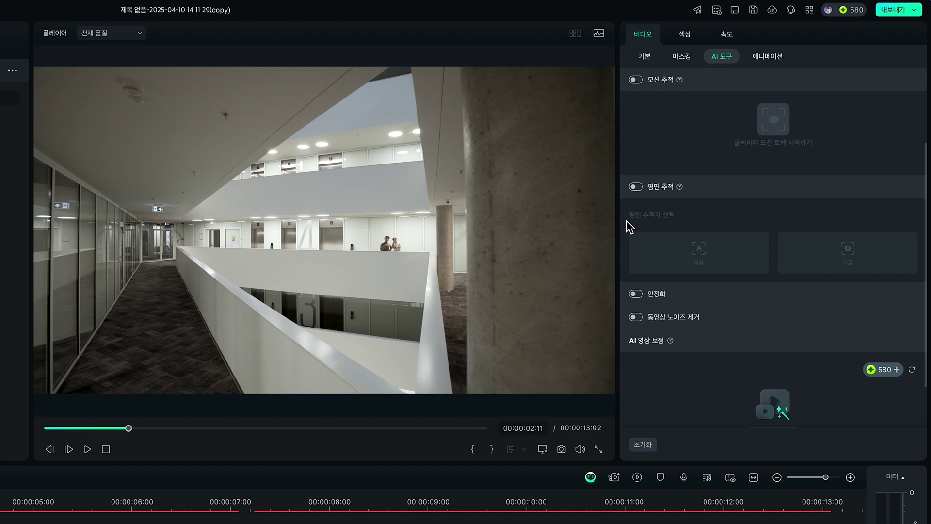
left_click(649, 188)
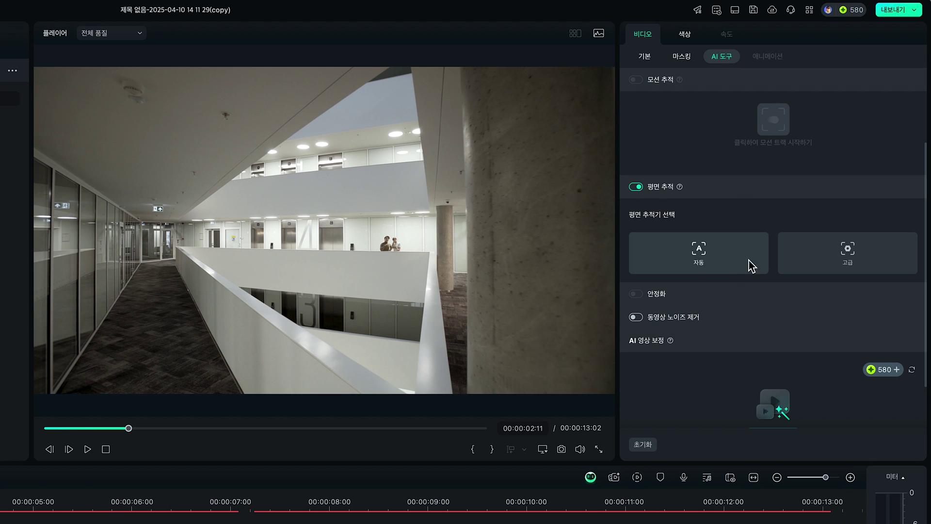
left_click(706, 256)
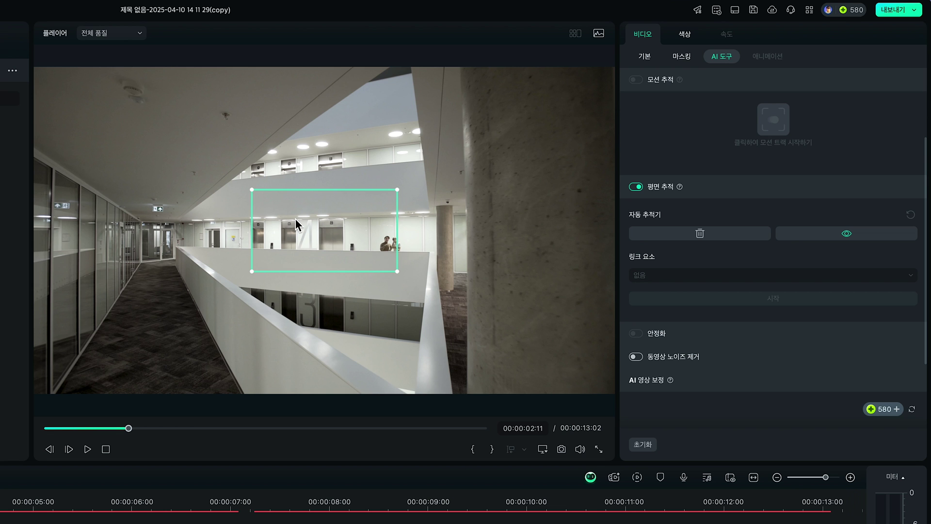
Fit the tracker's four corners to the white upper balcony wall below the top-floor elevators and start the tracking analysis.
left_click_drag(397, 189, 394, 165)
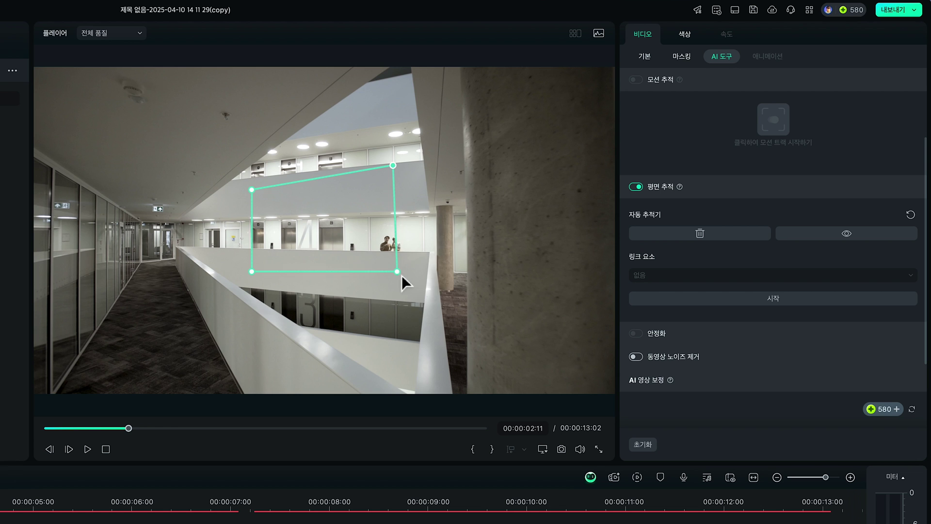
left_click_drag(397, 271, 395, 212)
left_click_drag(252, 190, 253, 179)
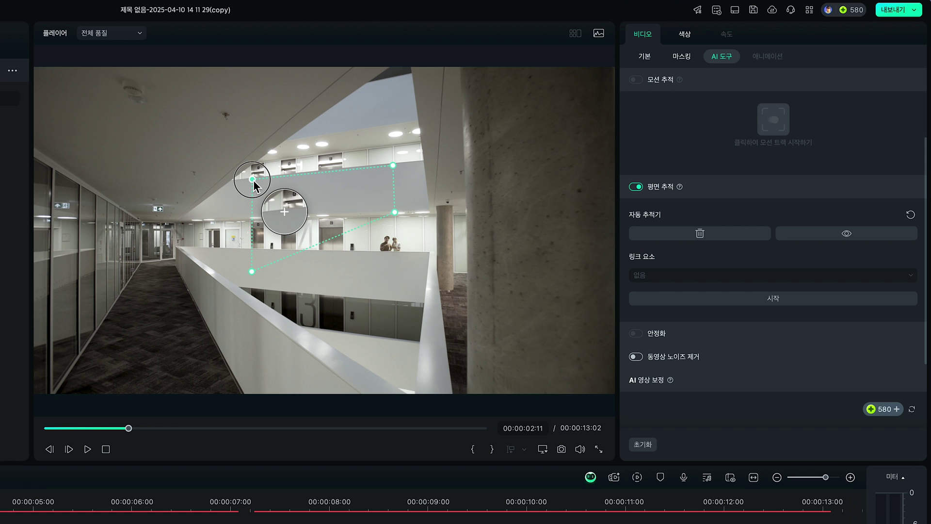
left_click_drag(253, 181, 253, 179)
left_click_drag(251, 271, 254, 215)
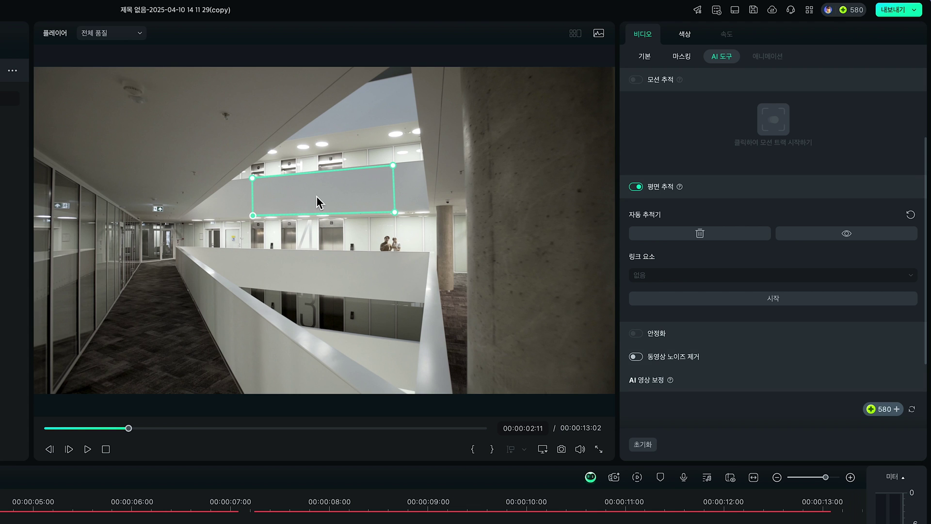
left_click(766, 297)
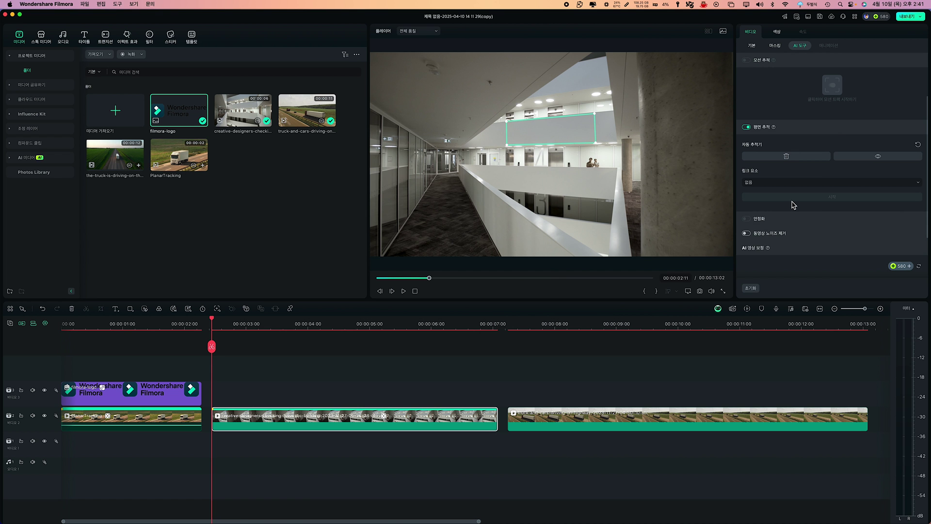
Place filmora-logo on the track above the building clip, aligned with its start, and match its length to the clip.
mouse_move(211, 322)
left_mouse_down()
mouse_move(443, 333)
mouse_move(222, 321)
mouse_move(214, 334)
left_mouse_up()
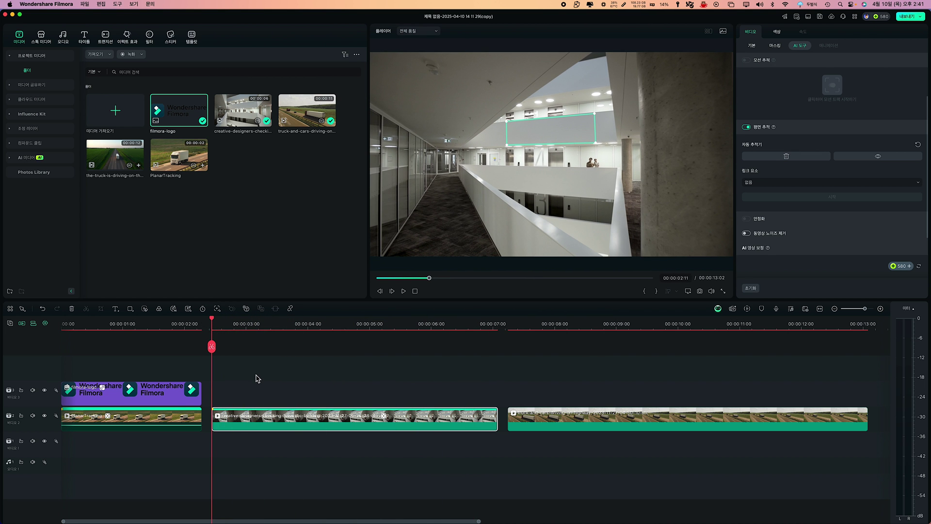
left_click_drag(182, 118, 219, 391)
left_click_drag(522, 391, 498, 390)
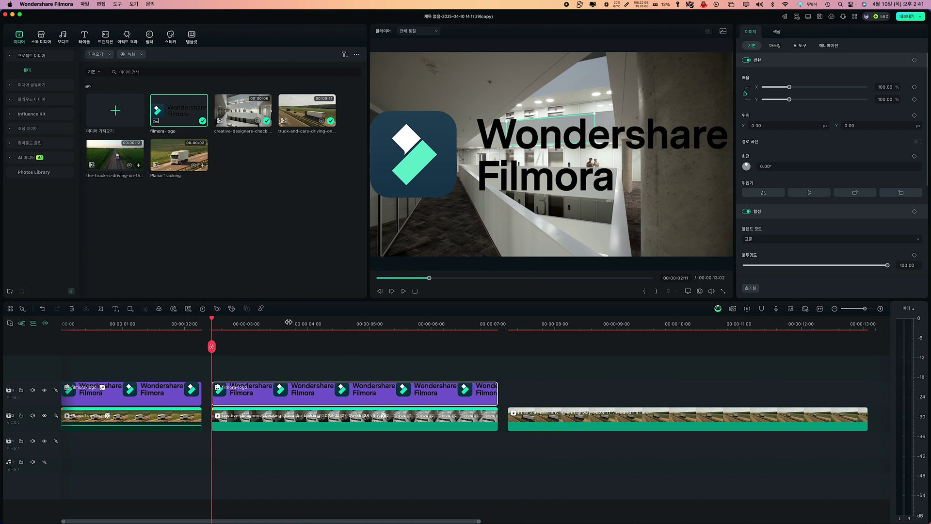
Link the building clip's planar tracker to the filmora-logo element.
left_click(254, 416)
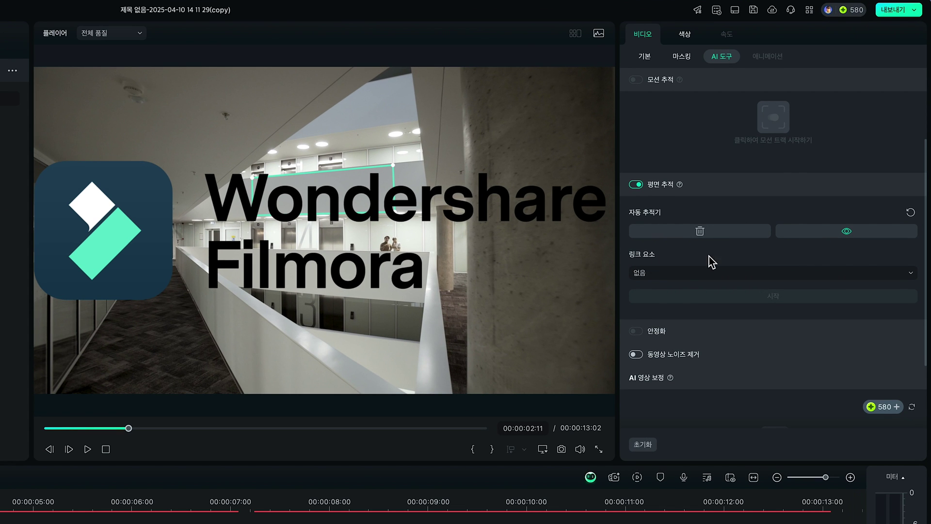
left_click(901, 273)
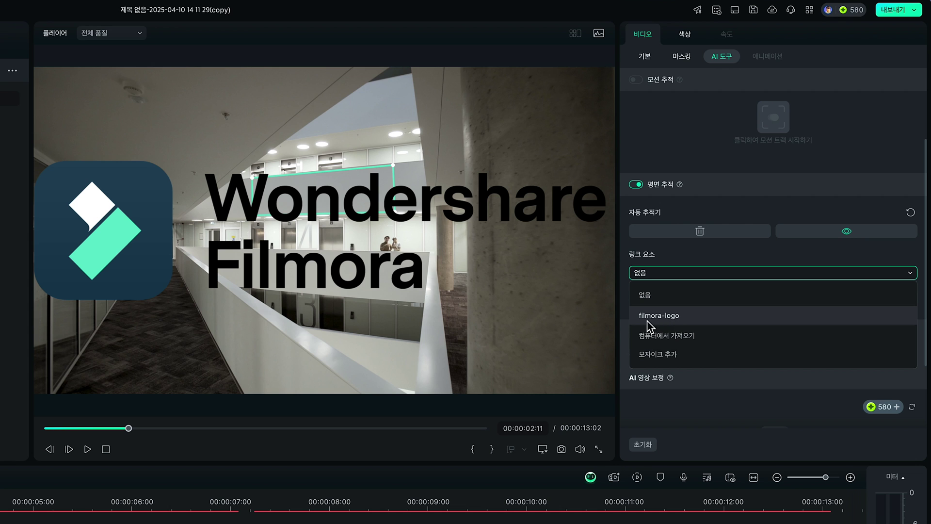
left_click(666, 321)
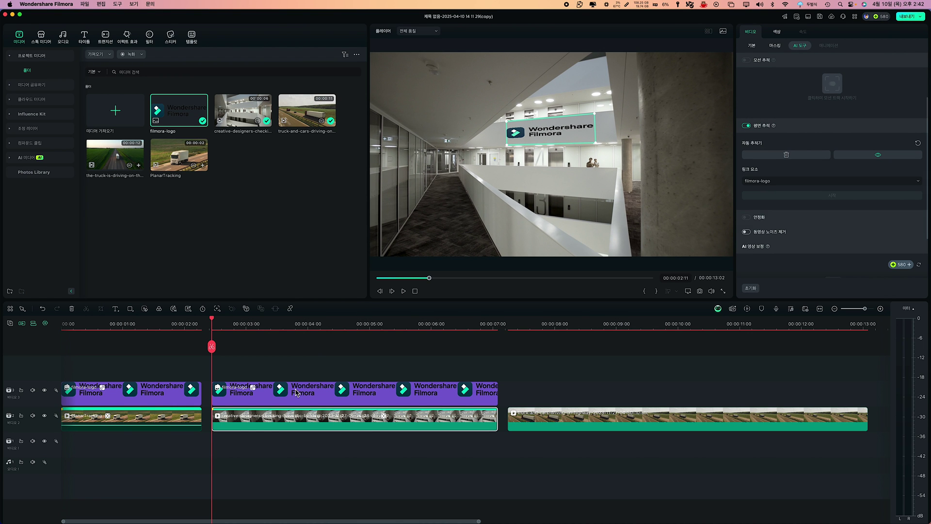
Unlock the building logo's aspect ratio and set its scale to 85.71% in X and 160% in Y.
left_click(296, 392)
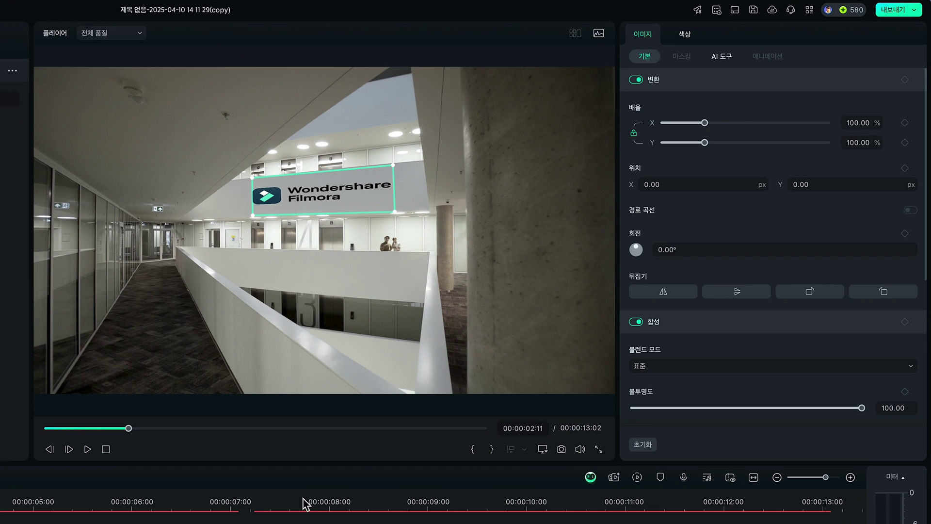
left_click(633, 133)
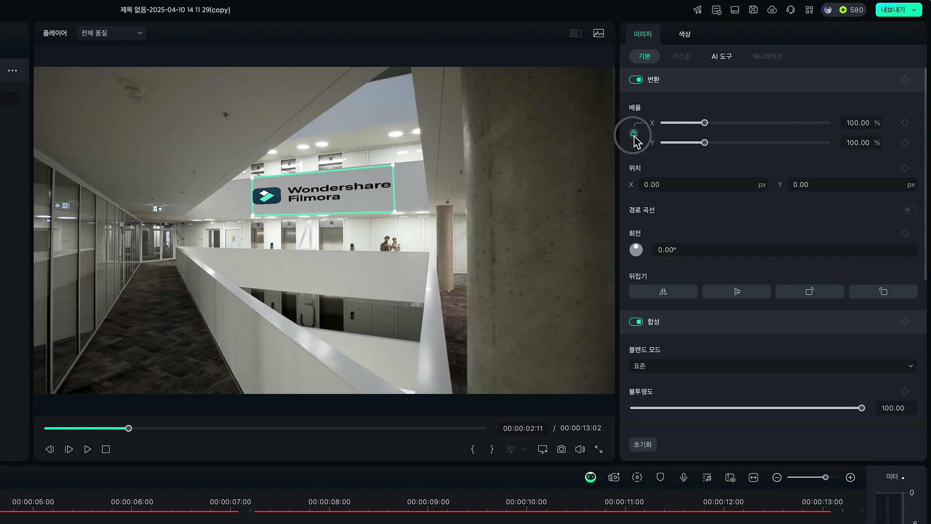
left_click_drag(704, 123, 728, 142)
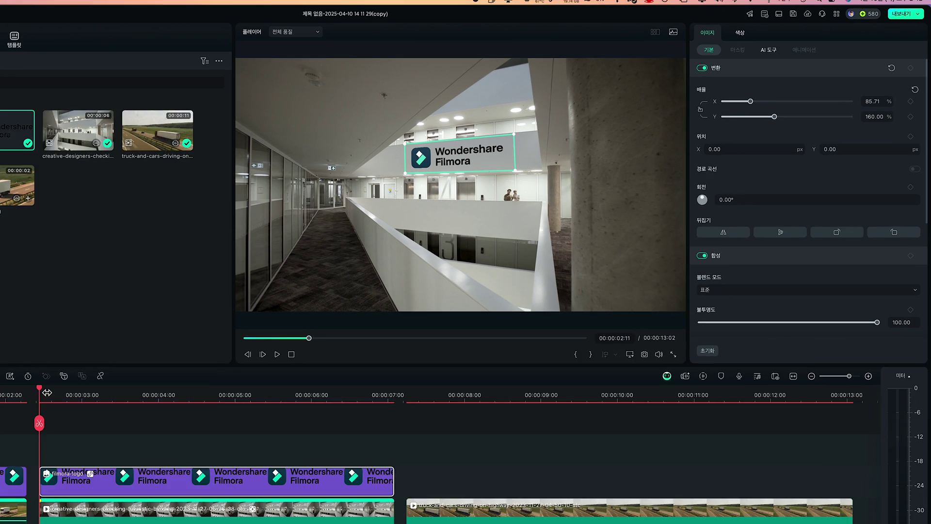
Hide the planar tracker outline on the building clip and play back the tracked logo.
left_click(293, 324)
left_click_drag(293, 324, 226, 323)
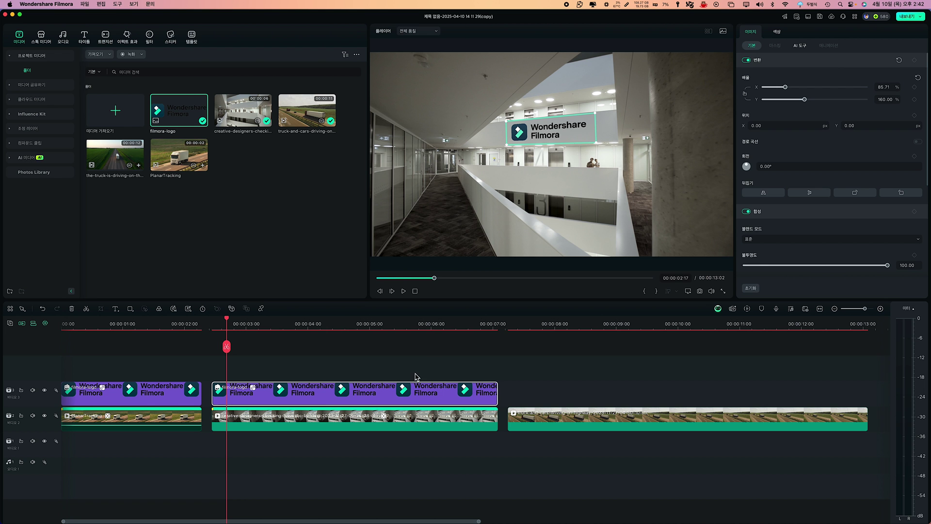
left_click(325, 419)
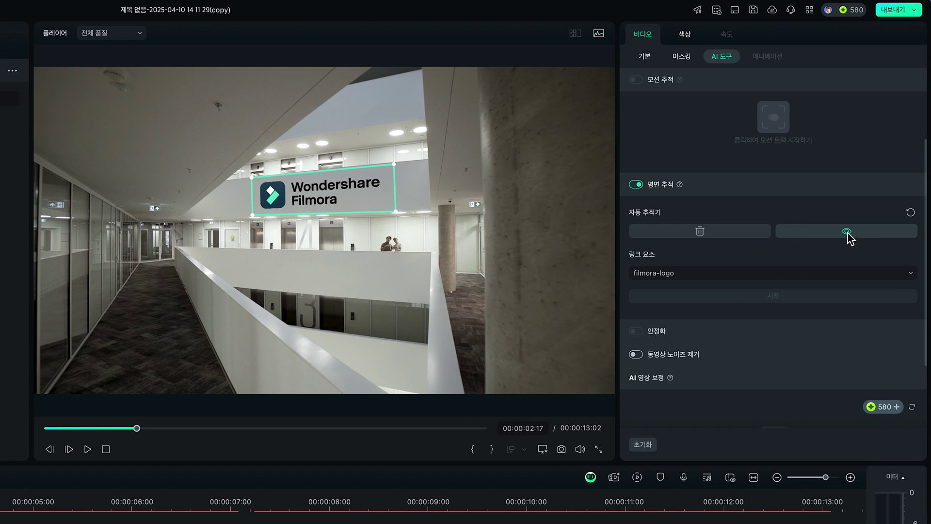
left_click(844, 238)
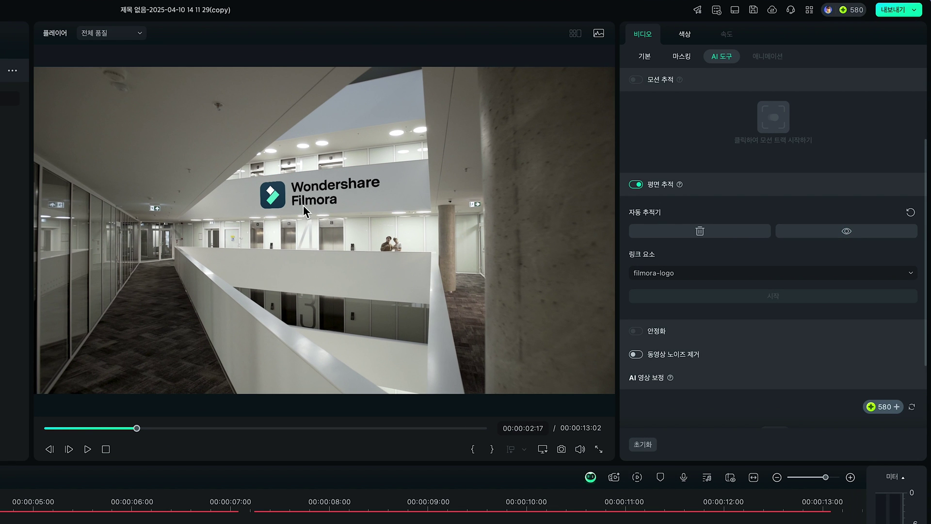
key("space")
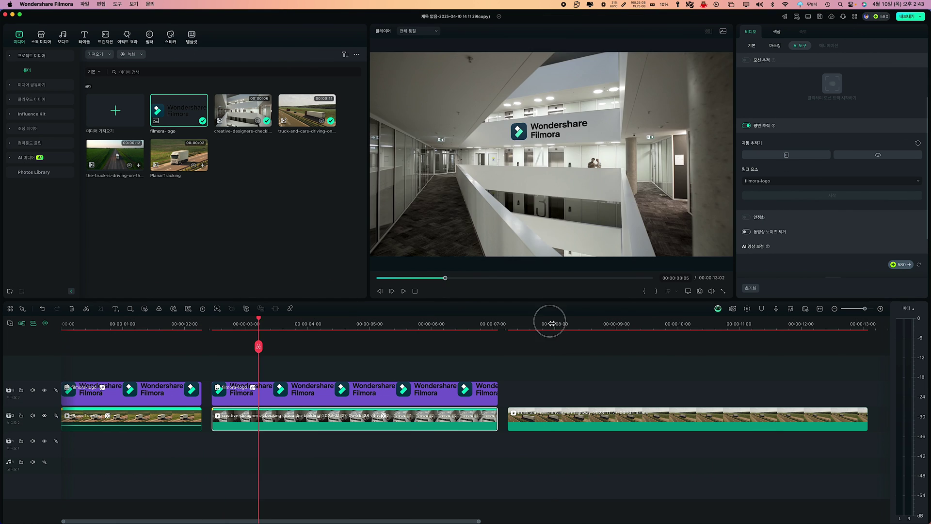
Enable planar tracking on the truck-and-cars clip from its first frame with the advanced (고급) tracker.
left_click_drag(552, 324, 512, 327)
left_click(563, 416)
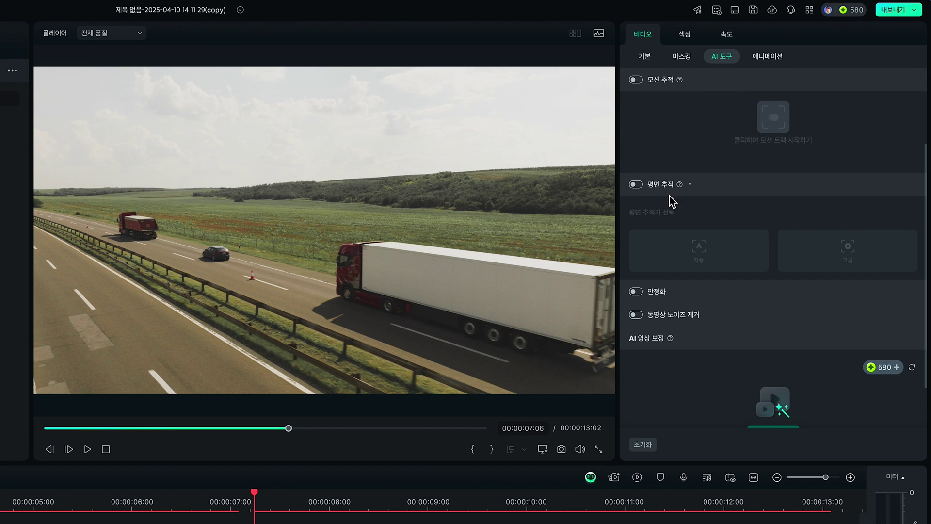
left_click(635, 184)
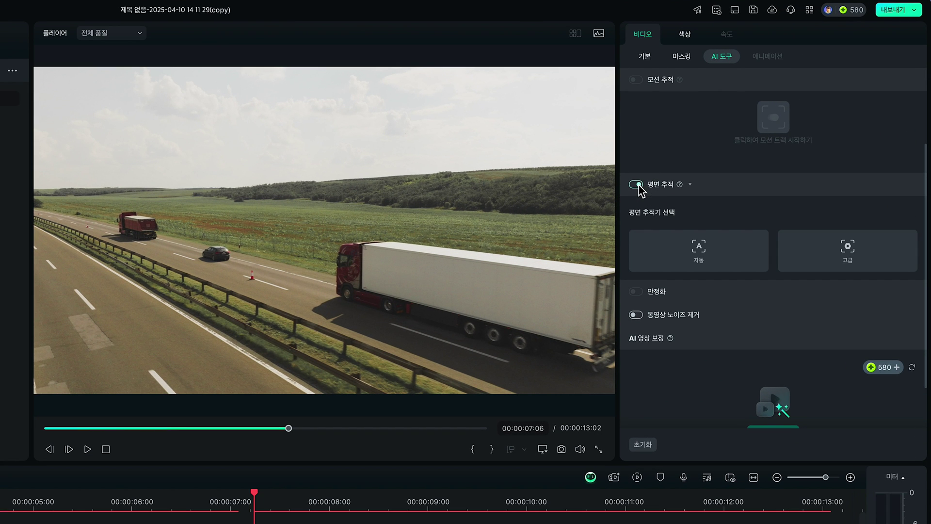
left_click(846, 250)
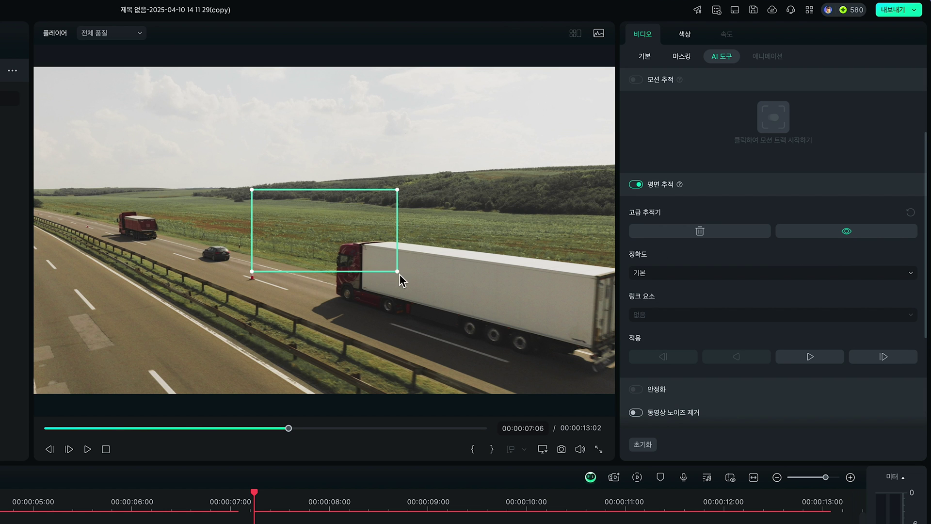
Fit the advanced tracker's four corners to the white side panel of the truck's trailer.
left_click_drag(397, 272, 591, 345)
left_click_drag(397, 189, 595, 279)
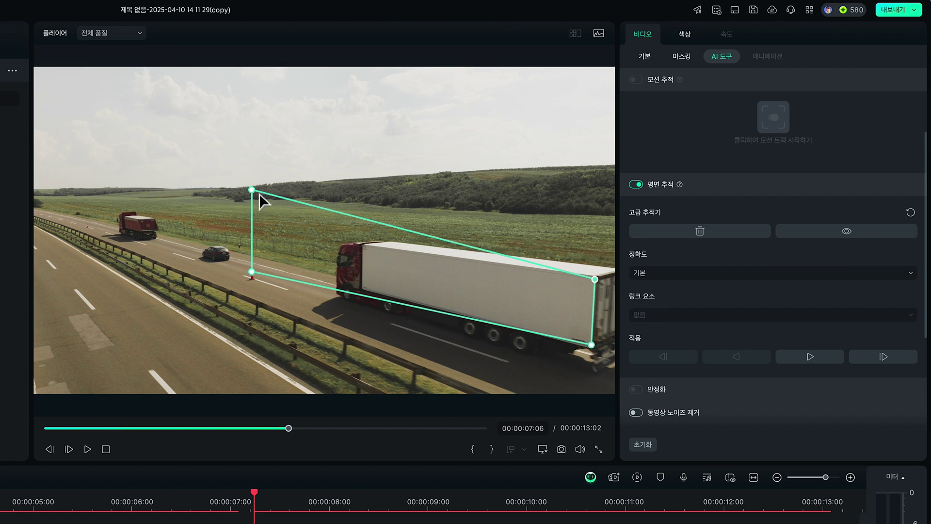
left_click_drag(252, 190, 363, 247)
left_click_drag(252, 272, 364, 289)
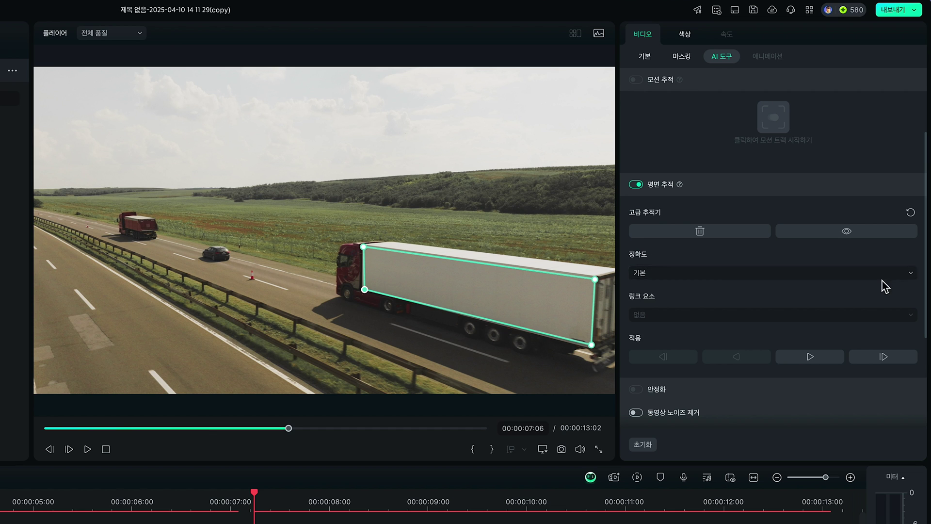
Set the tracker's accuracy to high (높음) and track the trailer panel forward through the clip.
left_click(910, 275)
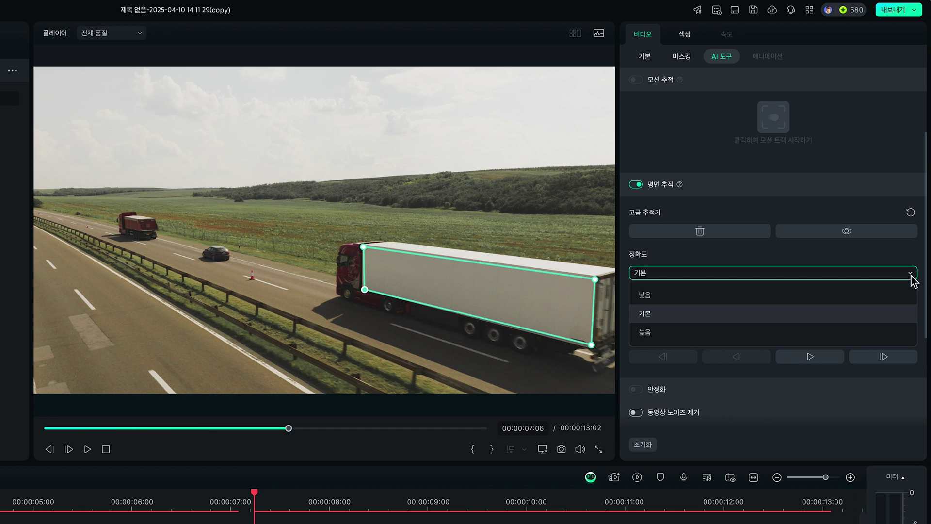
left_click(664, 334)
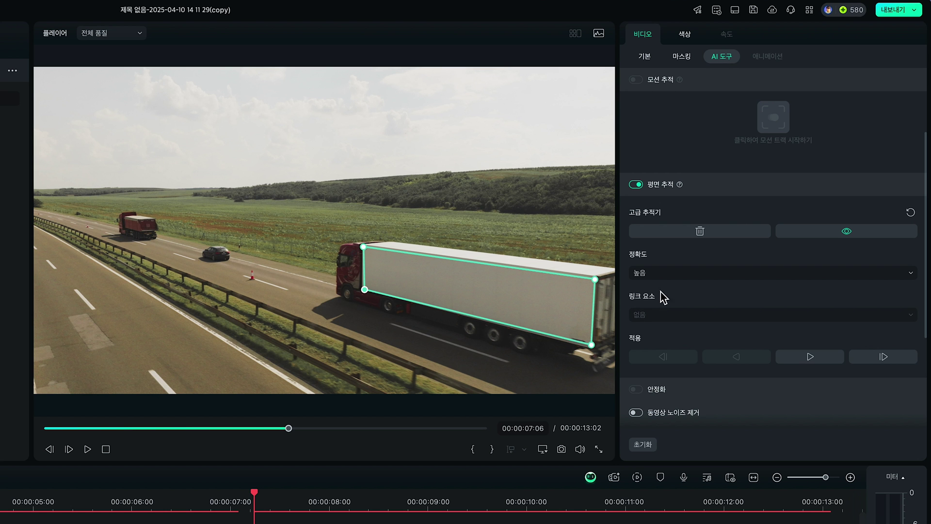
left_click(810, 359)
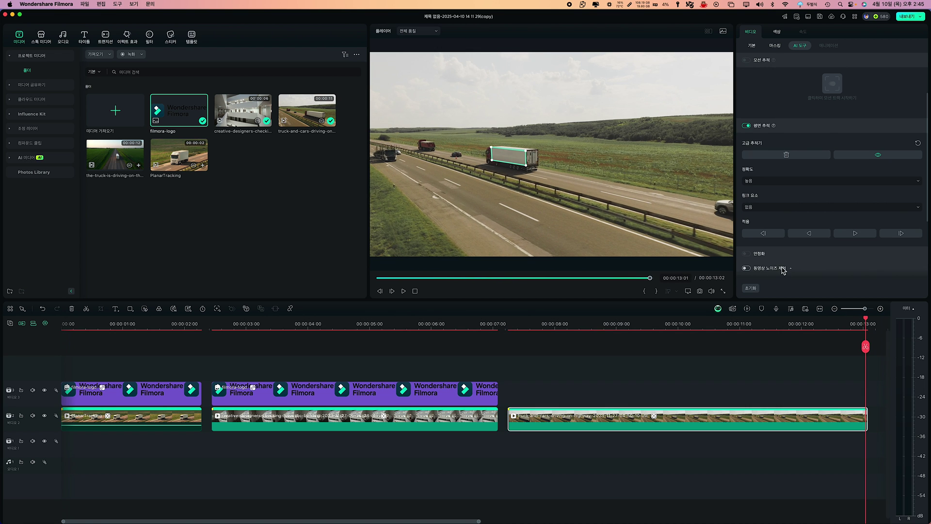
Place filmora-logo above the truck-and-cars clip from its first frame and extend it to the clip's end.
left_click(508, 324)
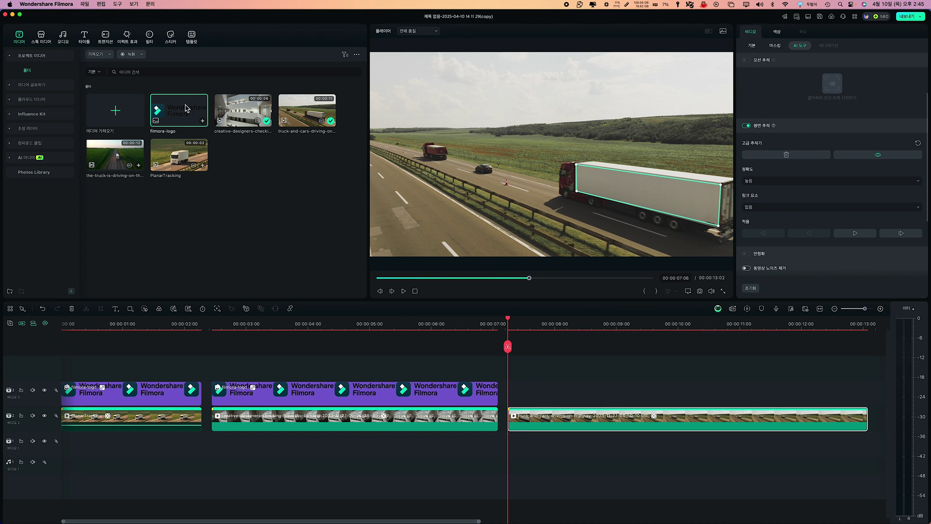
left_click_drag(185, 113, 543, 393)
left_click_drag(816, 394, 867, 394)
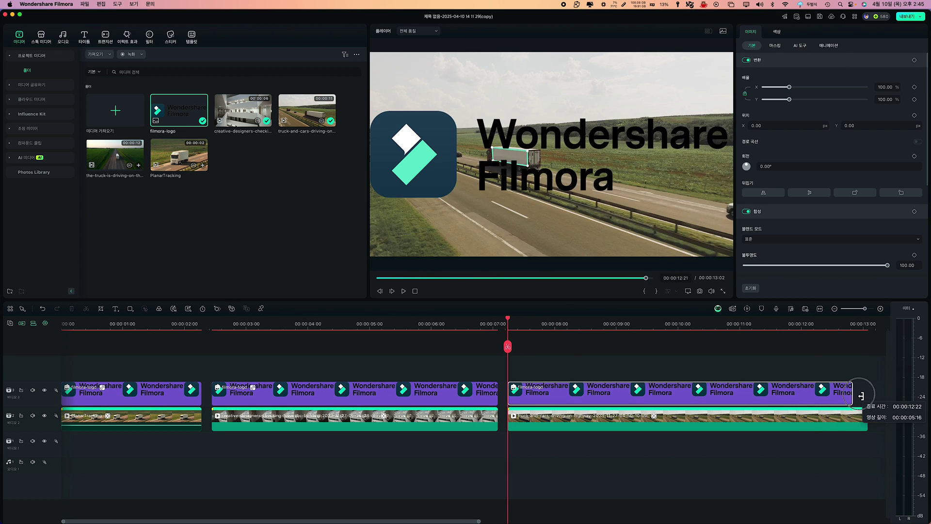
Link the truck-and-cars clip's advanced planar tracker to the filmora-logo element.
left_click(724, 419)
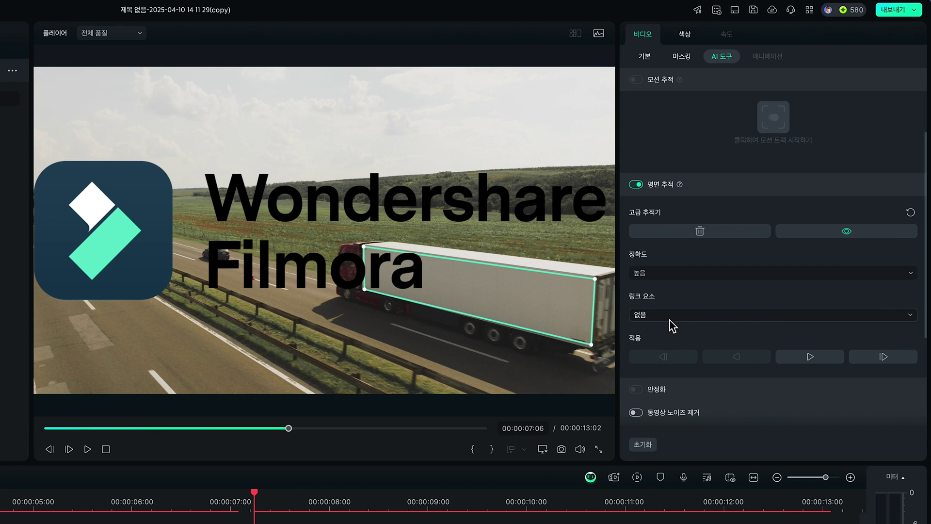
left_click(767, 208)
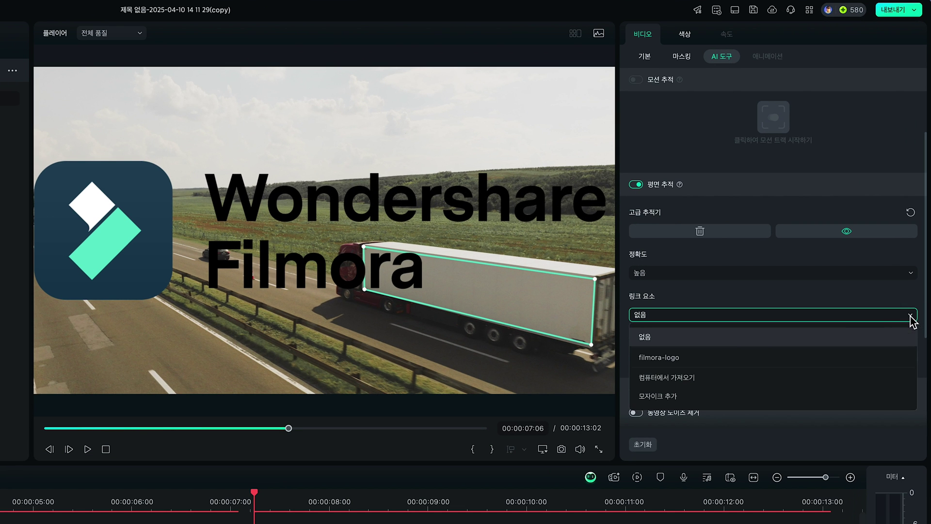
left_click(662, 357)
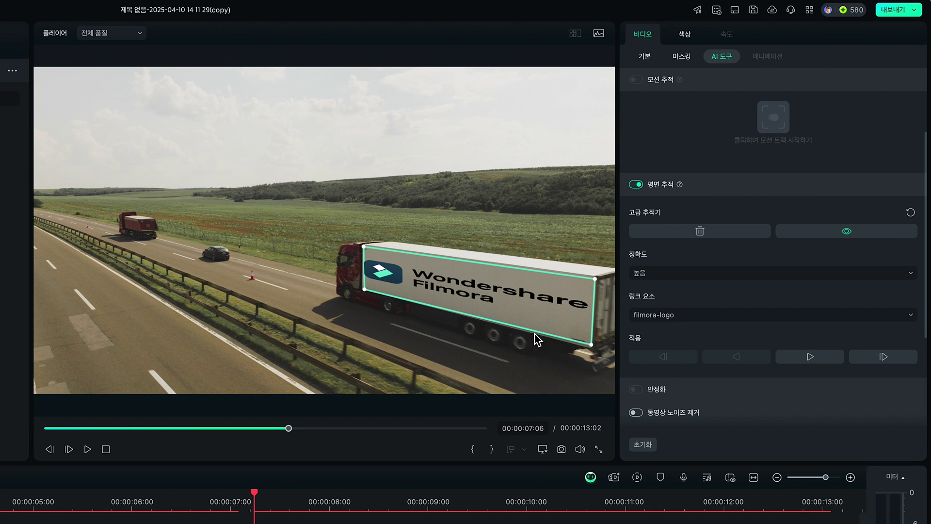
Scale the filmora-logo image on the trailer to 80% horizontally and 187.14% vertically.
left_click(383, 274)
left_click_drag(704, 123, 739, 142)
left_click_drag(699, 123, 696, 125)
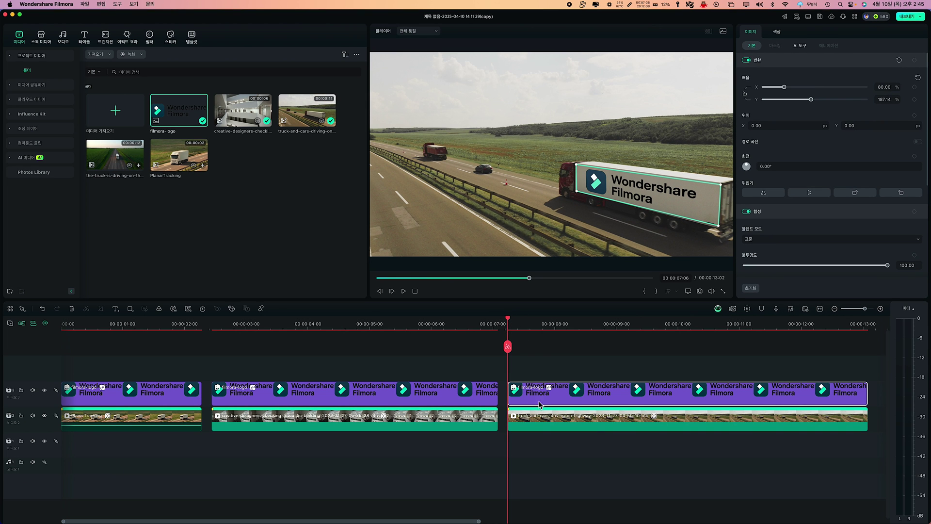
Hide the advanced tracker's outline on the truck-and-cars clip and play back the tracked logo.
left_click(552, 420)
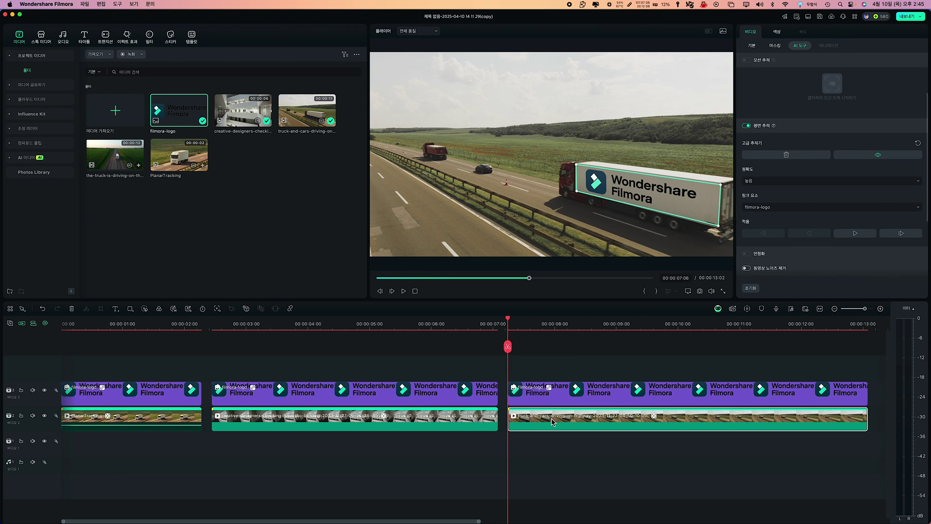
left_click(868, 160)
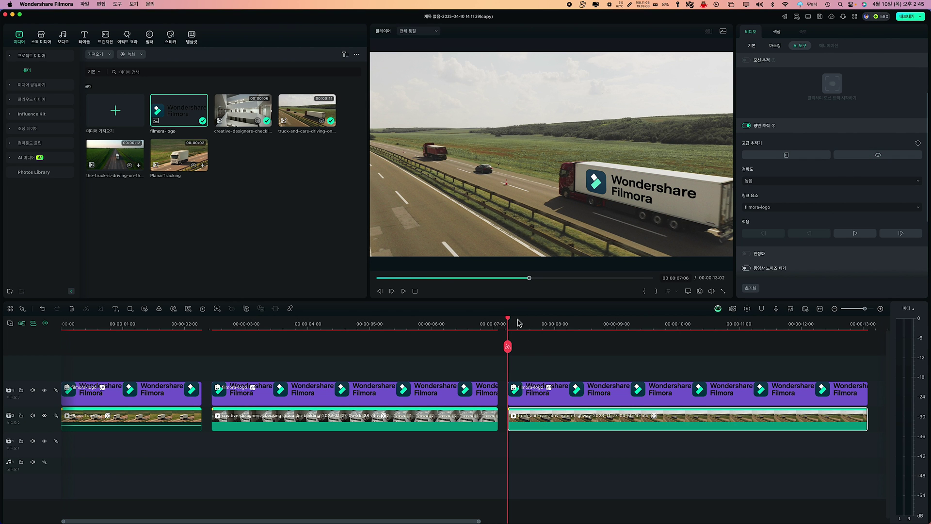
key("space")
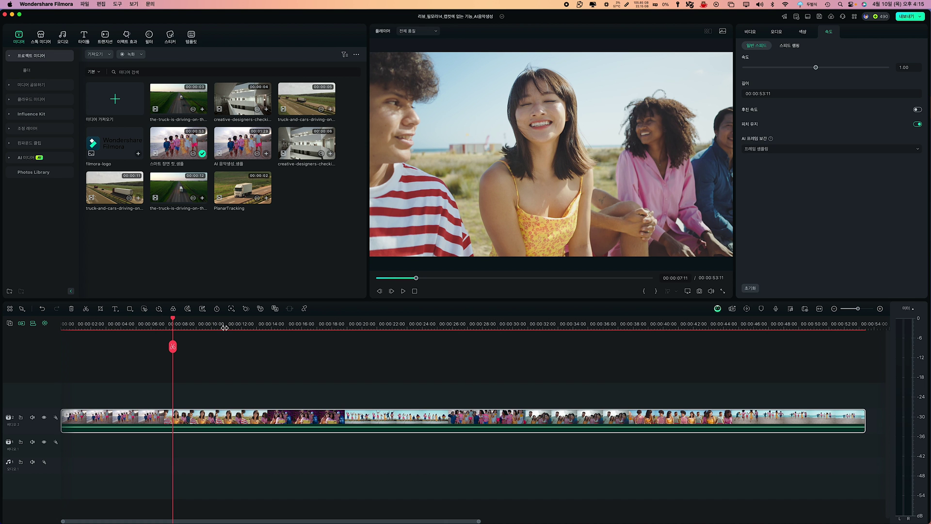
Browse the trending Universal Music for Creators tracks in the audio library.
mouse_move(224, 328)
left_mouse_down()
mouse_move(646, 330)
mouse_move(189, 331)
mouse_move(239, 333)
left_mouse_up()
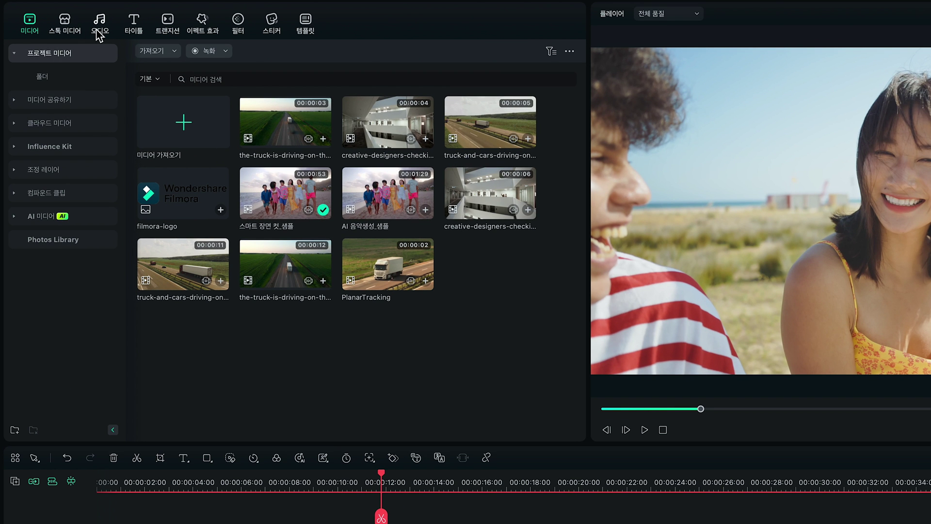
left_click(62, 40)
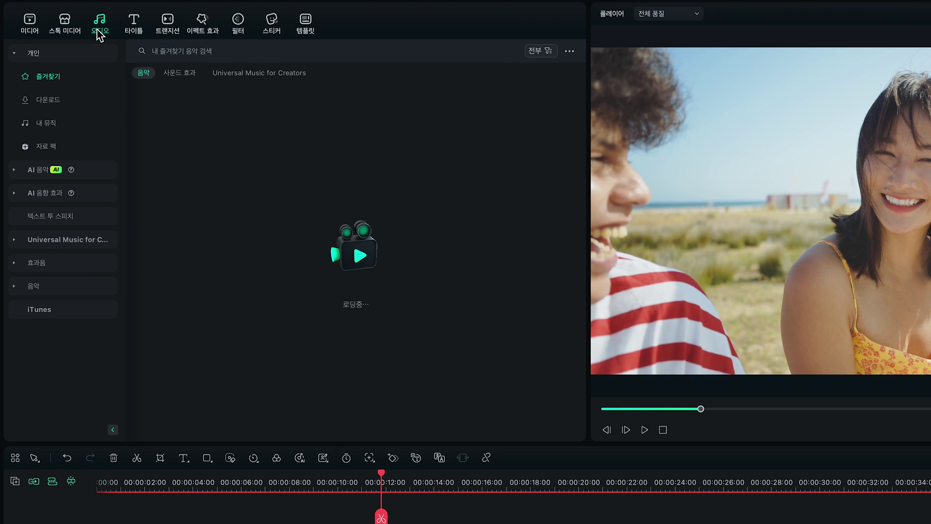
left_click(57, 240)
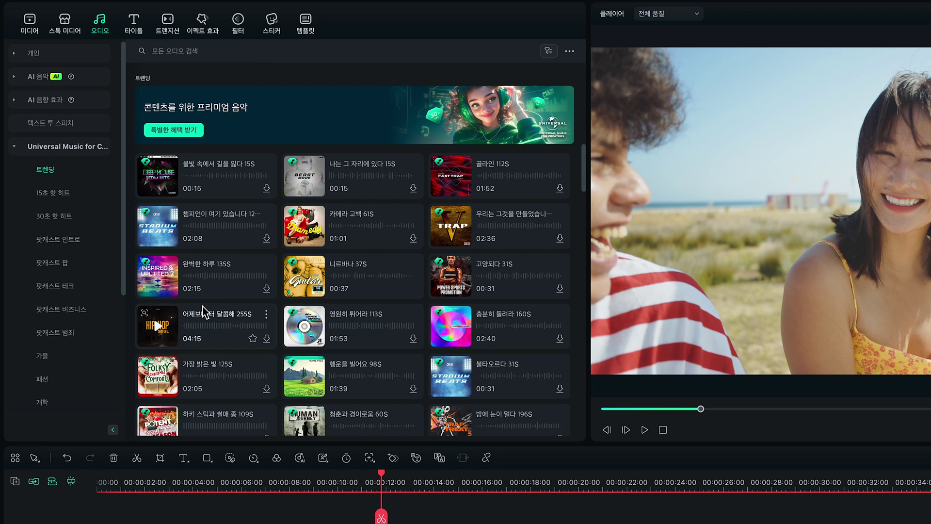
scroll(203, 312, "down", 5)
scroll(203, 312, "up", 5)
left_click(20, 147)
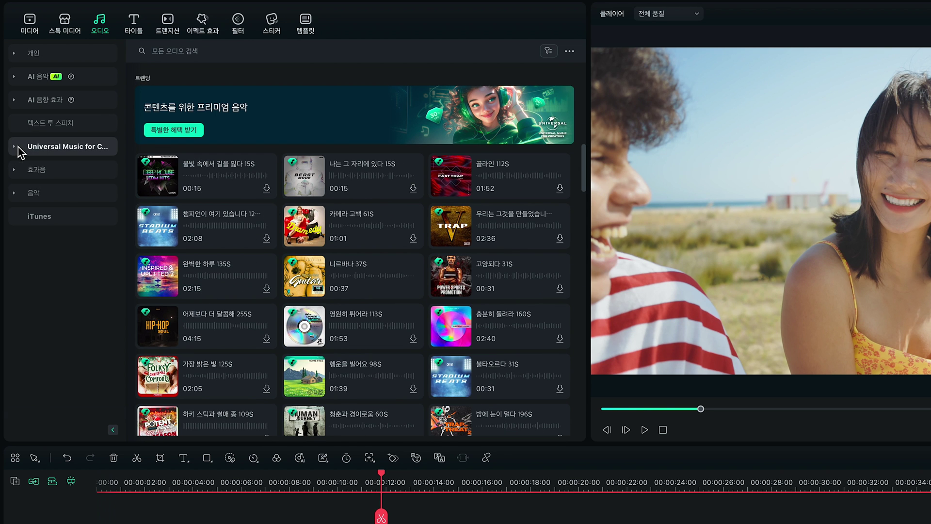
Examine the mood (무드), theme (테마) and genre (장르) options of the AI music generator.
left_click(17, 78)
left_click(209, 390)
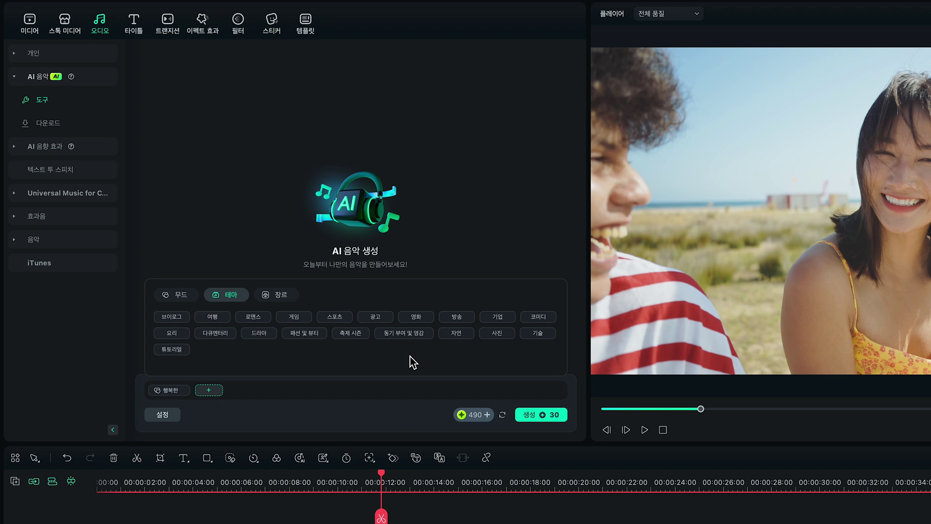
left_click(184, 296)
left_click(226, 297)
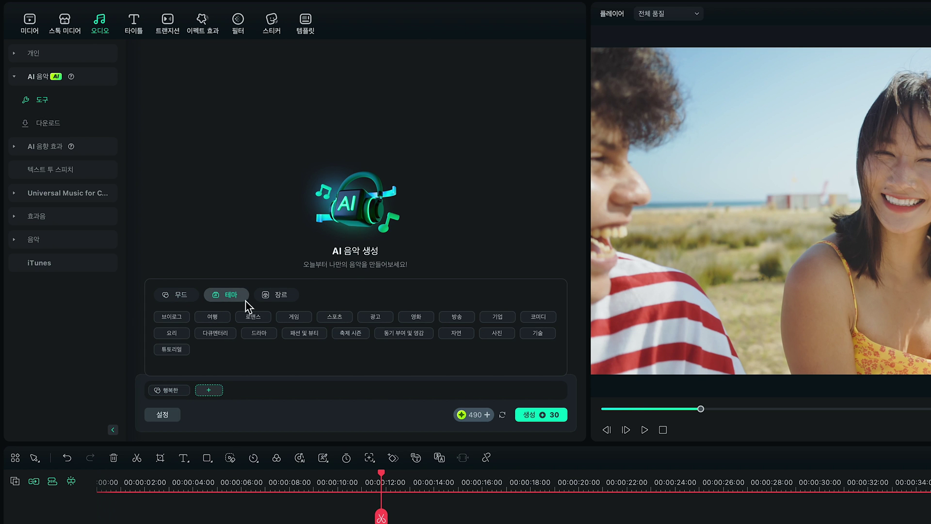
left_click(282, 295)
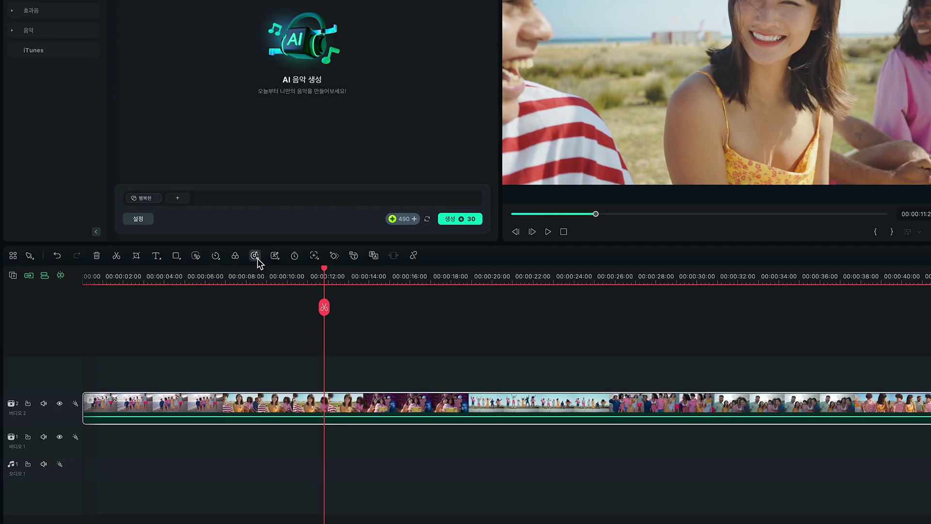
Generate a Smart BGM (스마트 BGM 생성) for the beach friends clip and play it back from the start.
left_click(256, 258)
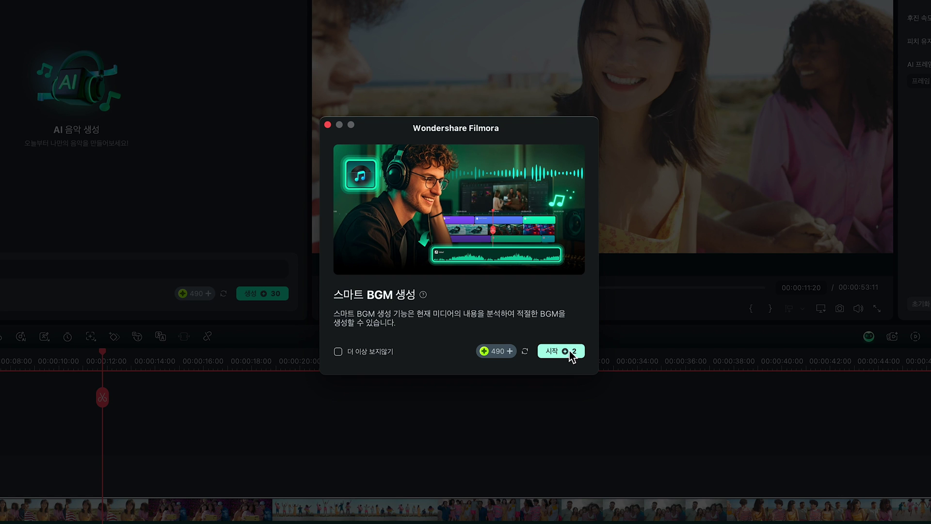
left_click(550, 352)
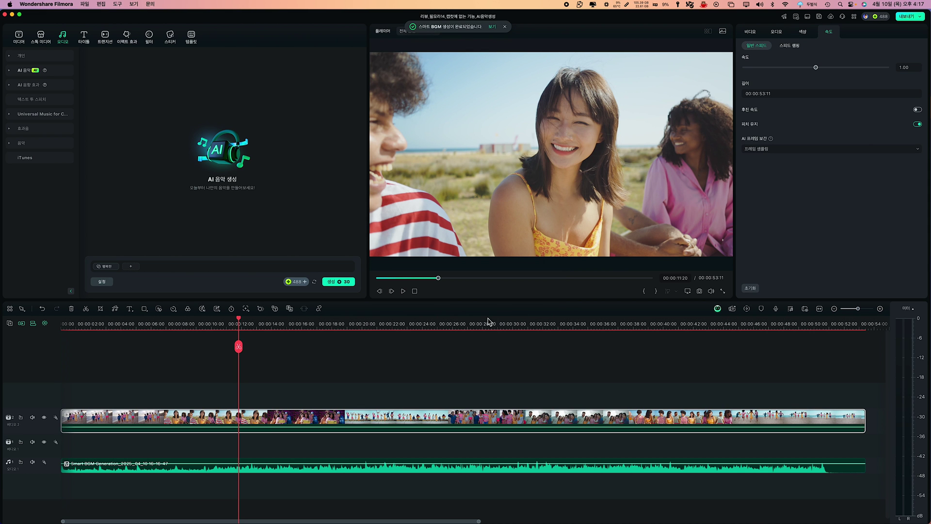
left_click(270, 323)
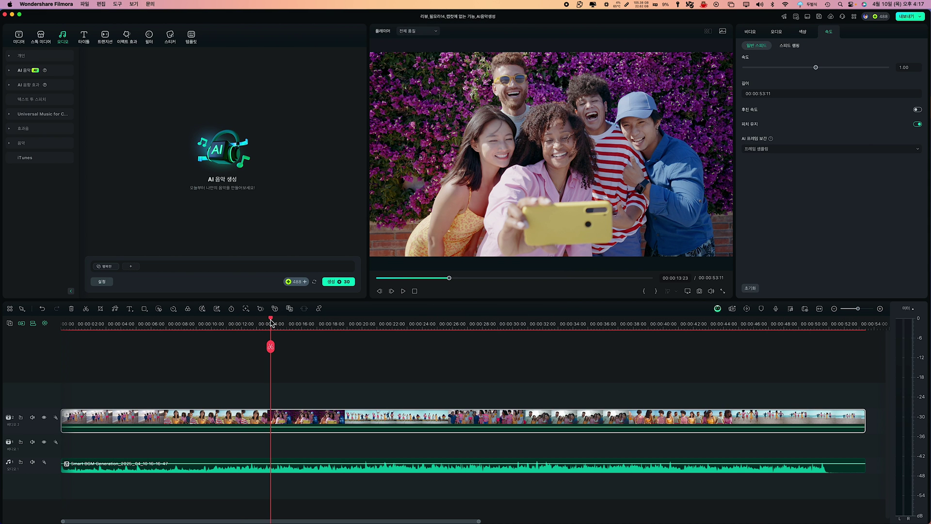
left_click_drag(255, 322, 63, 329)
key("space")
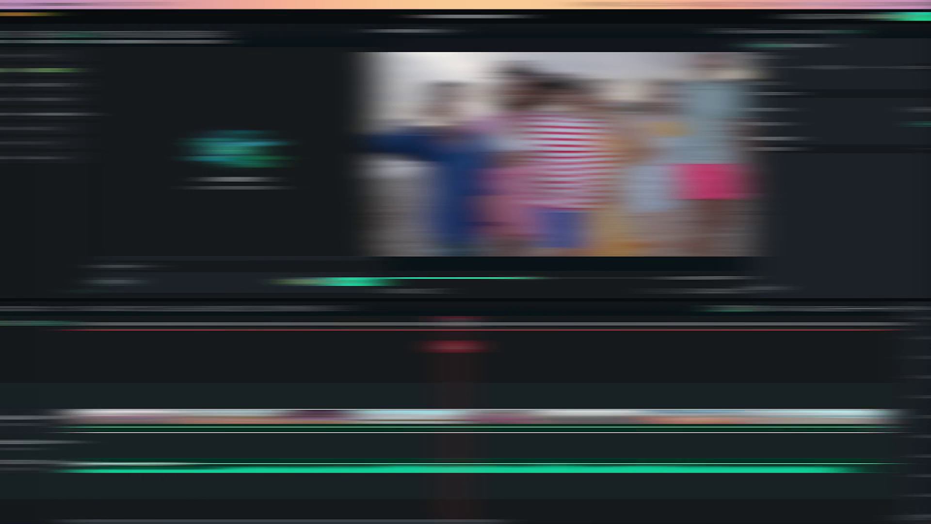
left_click(441, 324)
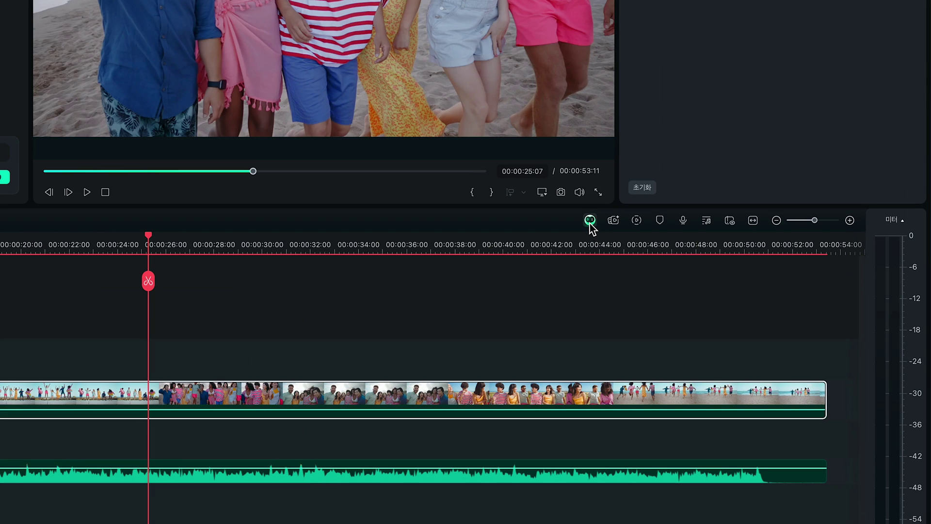
Ask Filmora Copilot for background music with the prompt "이 영상과 어울리는 배경음악을 만들어줘" and send it.
left_click(590, 221)
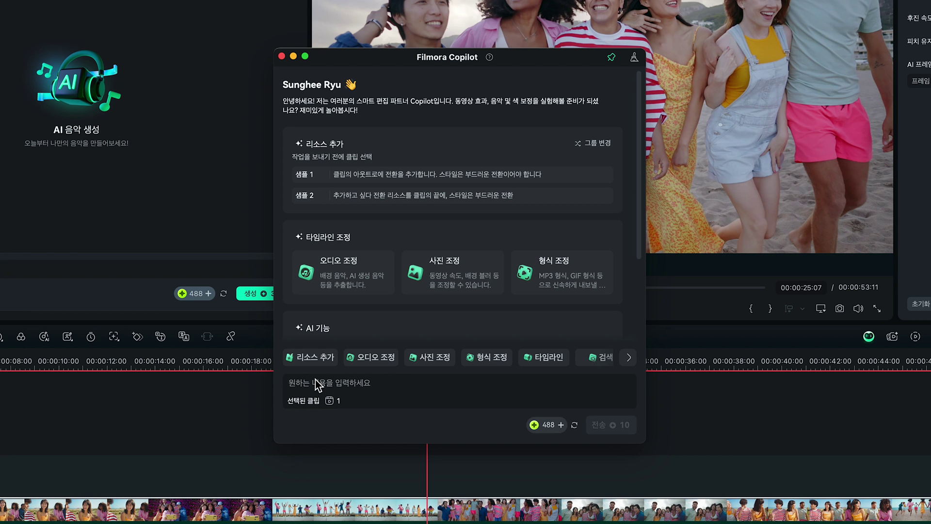
left_click(316, 388)
type("이")
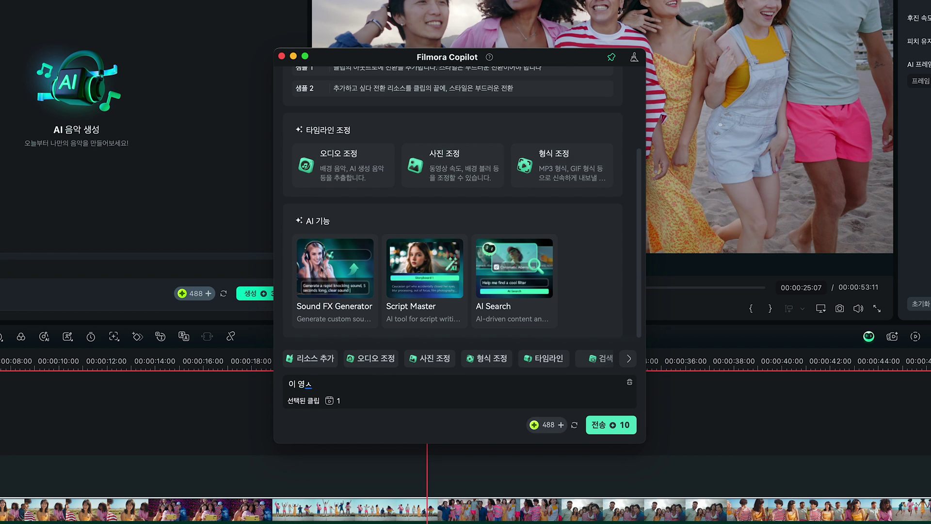
type(" 영상과 어울리는 배경음악을 만들어줘")
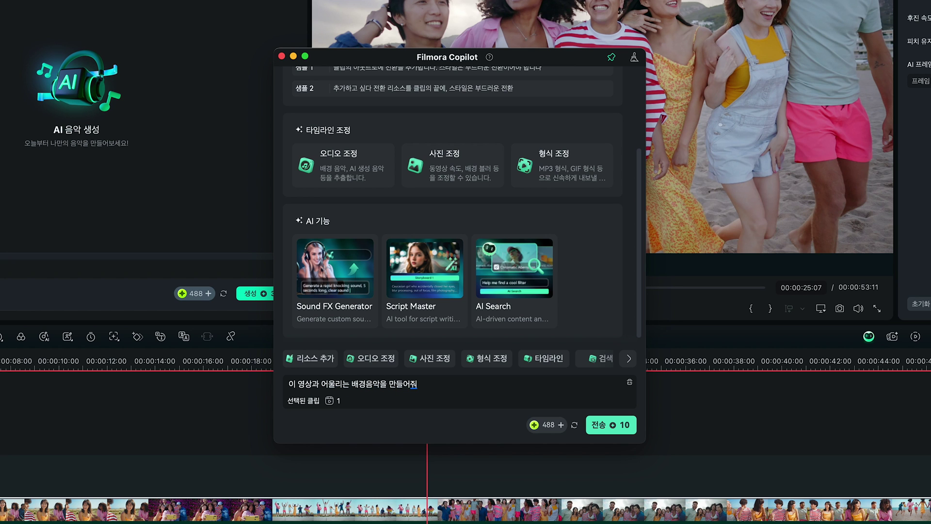
left_click(606, 425)
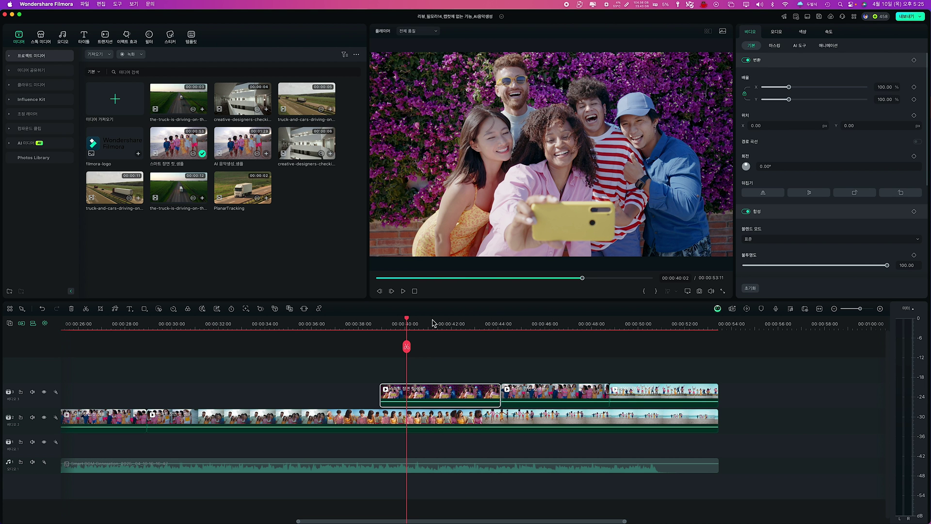
Apply the AI 클래식 모자이크 face mosaic effect to the selected group-selfie clip on the upper video track.
left_click_drag(433, 323, 437, 342)
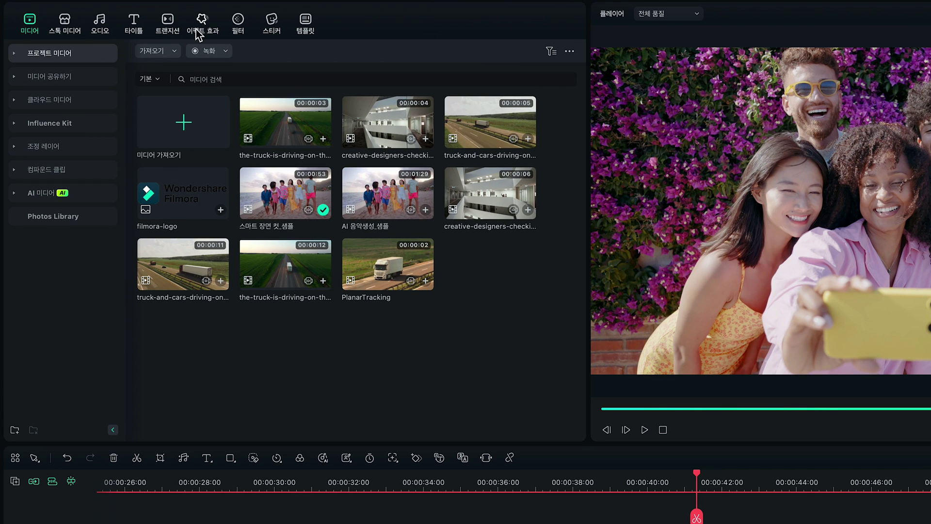
left_click(131, 40)
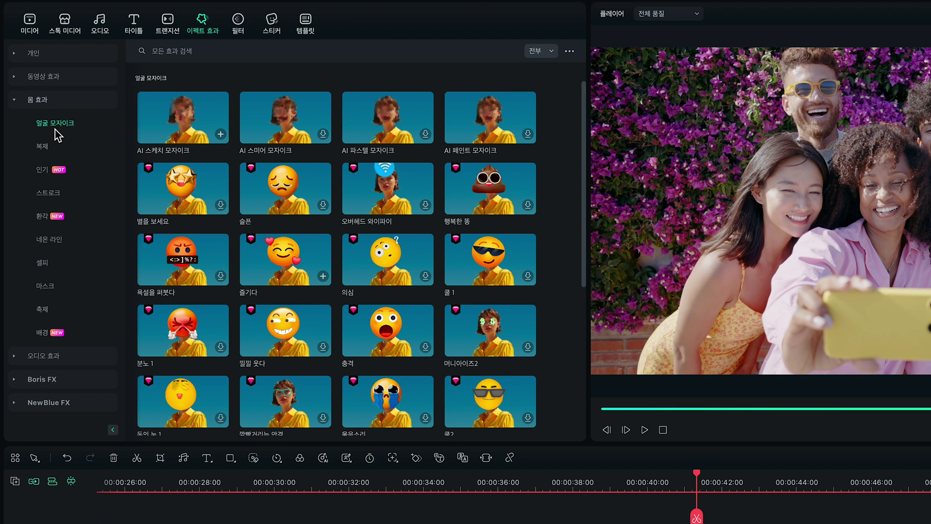
left_click(57, 127)
scroll(322, 277, "down", 5)
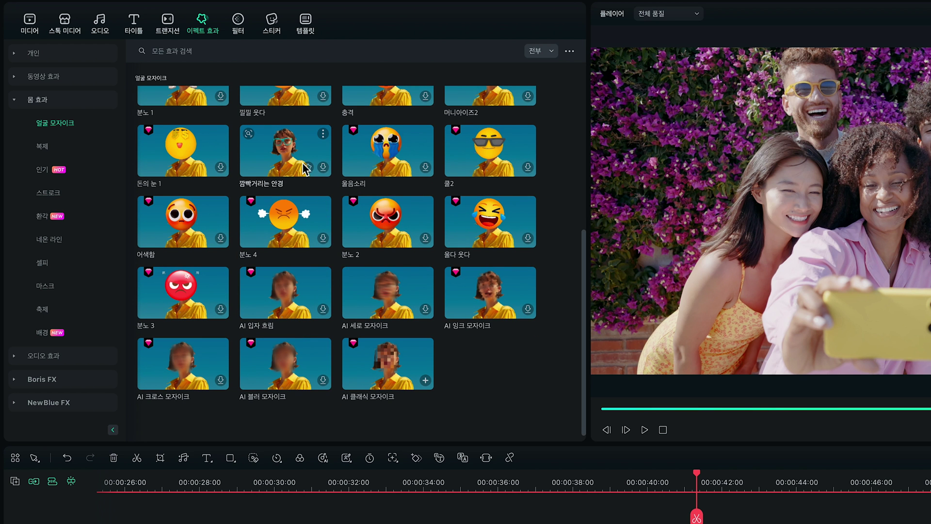
left_click(323, 167)
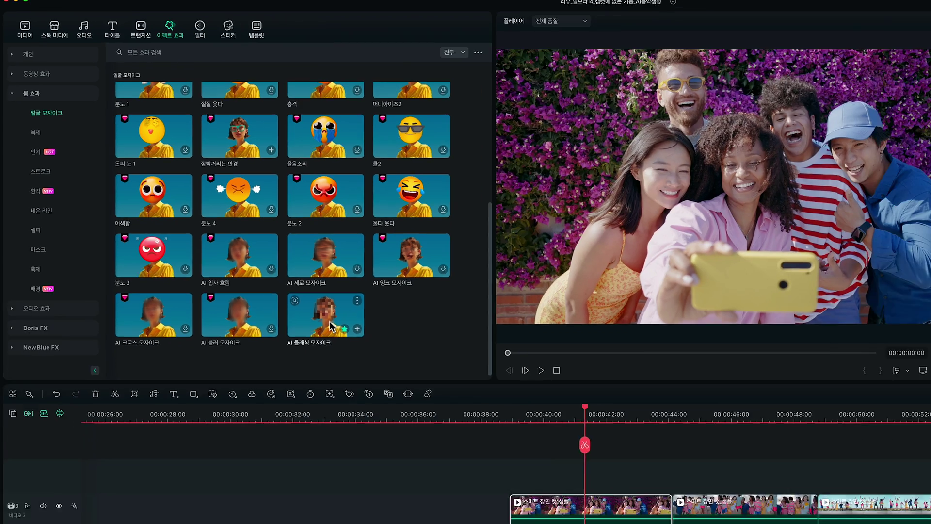
left_click_drag(395, 377, 427, 395)
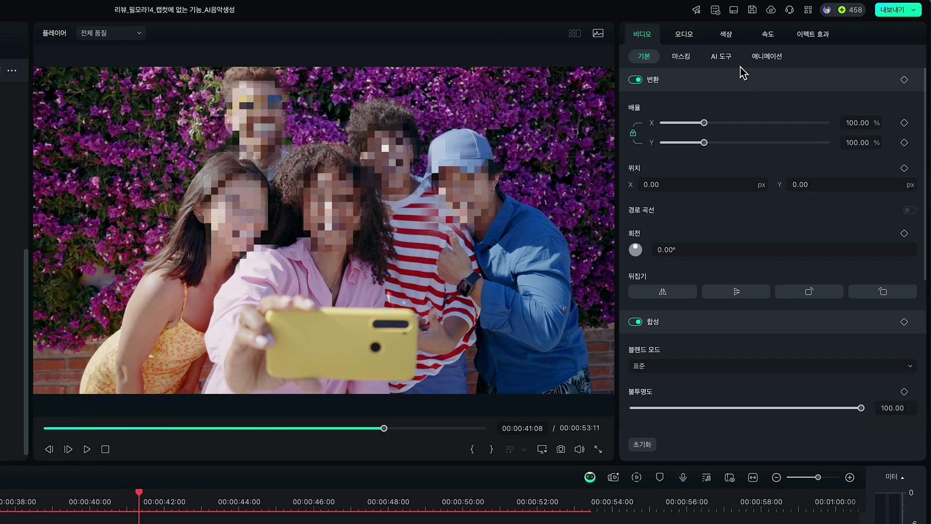
Exclude only the curly-haired woman in pink from the detected faces of the AI 클래식 모자이크 effect.
left_click(812, 37)
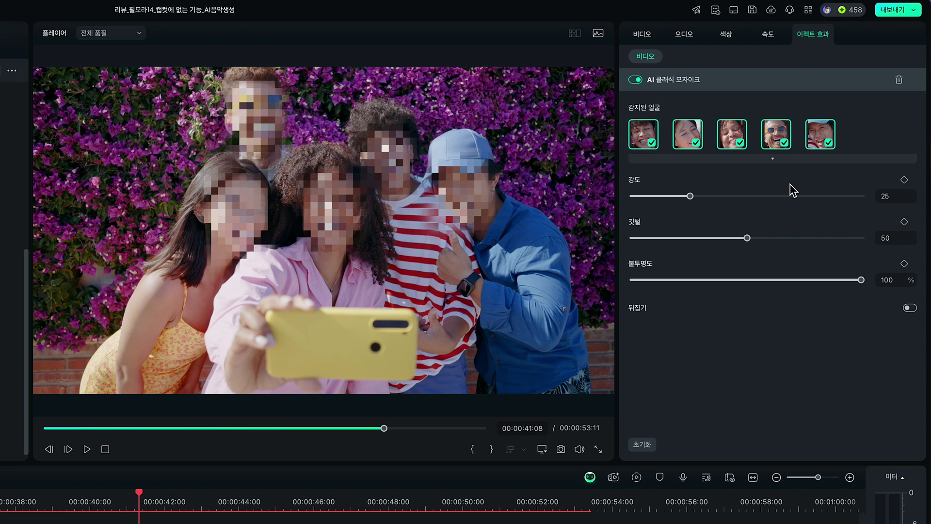
left_click(740, 145)
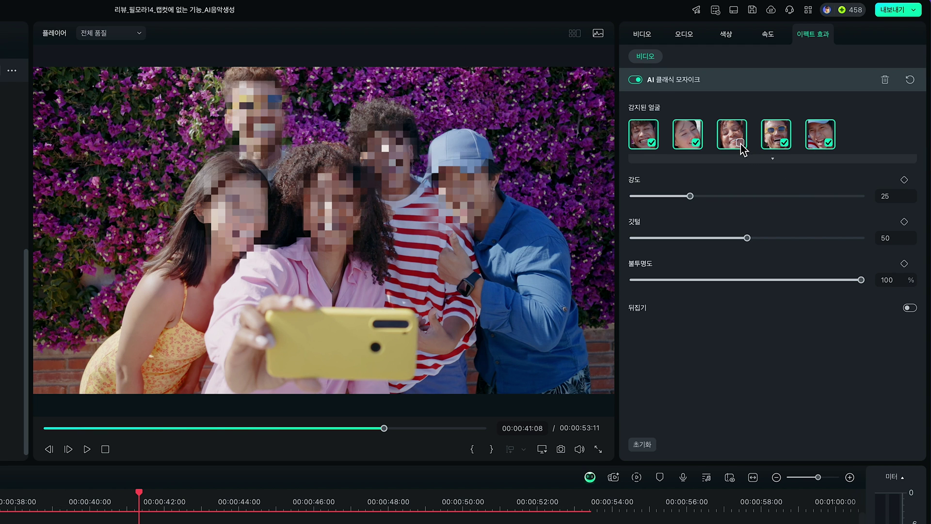
left_click(695, 143)
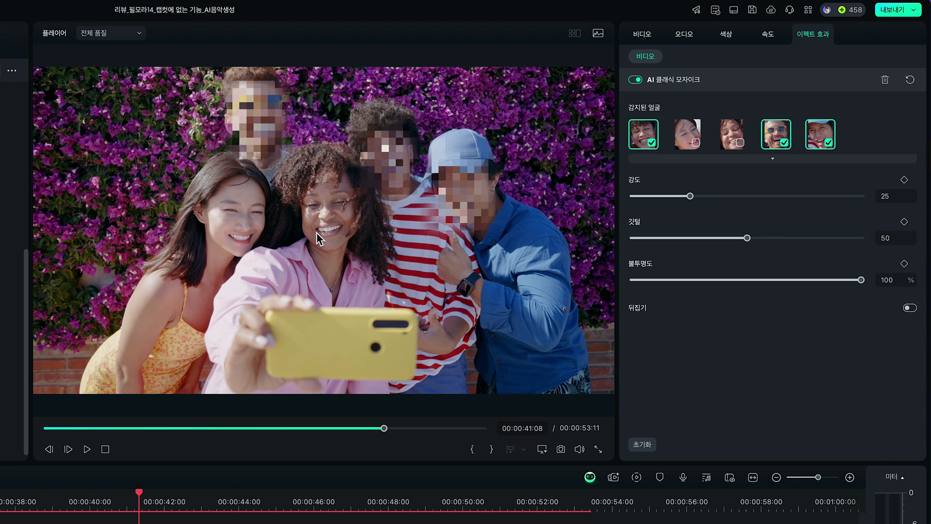
left_click(695, 143)
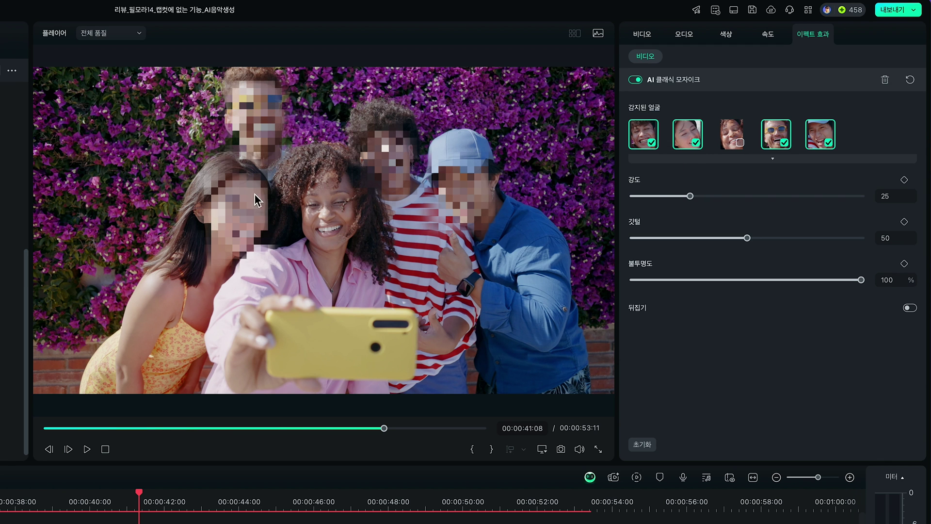
Set the mosaic effect's intensity (강도) to 14 and feather (깃털) to 14.
left_click_drag(689, 196, 664, 197)
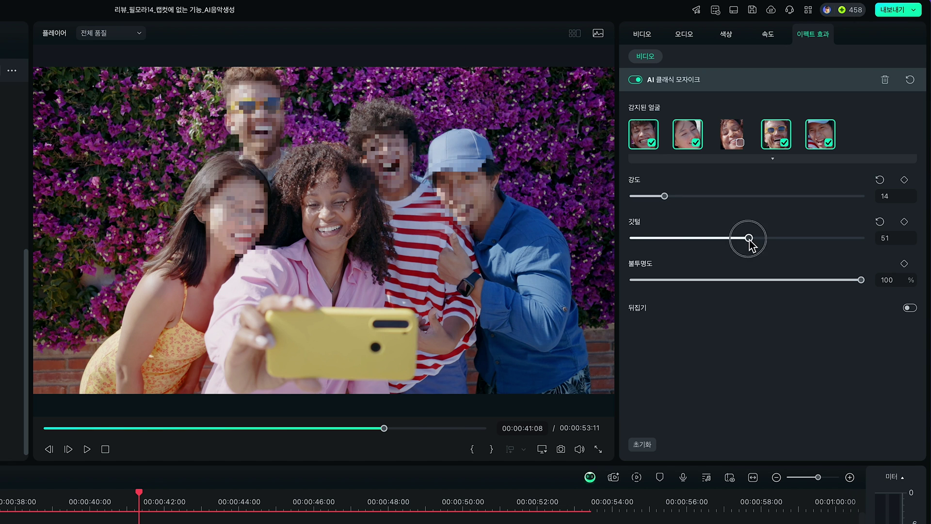
left_click_drag(746, 238, 664, 238)
left_click_drag(861, 283, 889, 291)
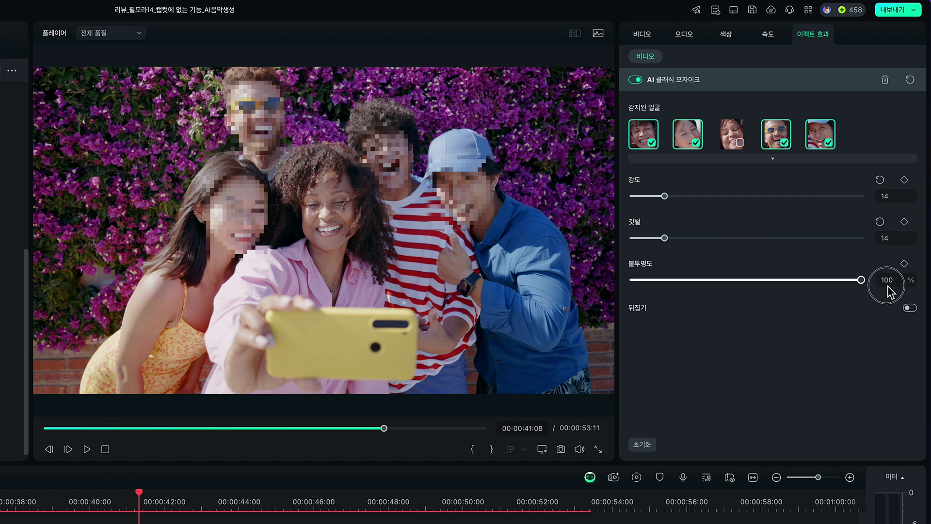
Try the mosaic inverted (뒤집기) with different faces selected, turn the inversion back off and scrub through the clip.
left_click(910, 307)
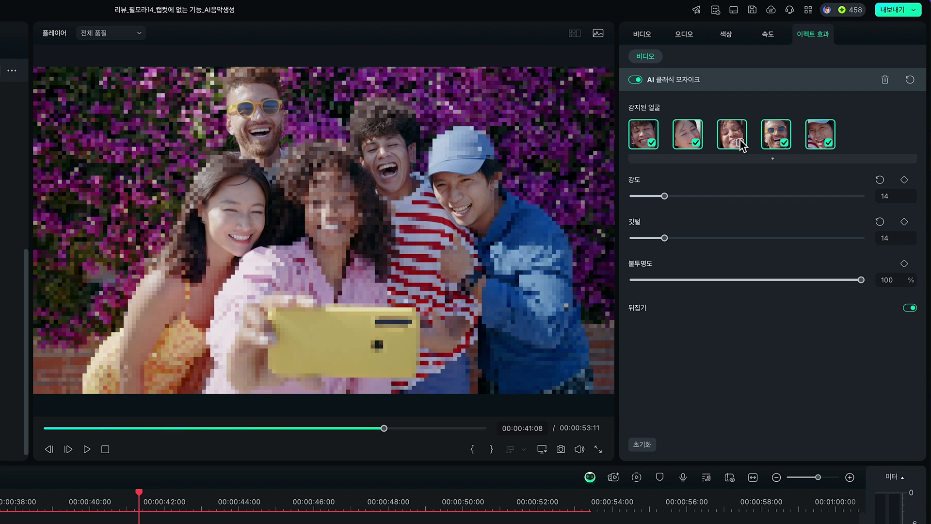
left_click(696, 143)
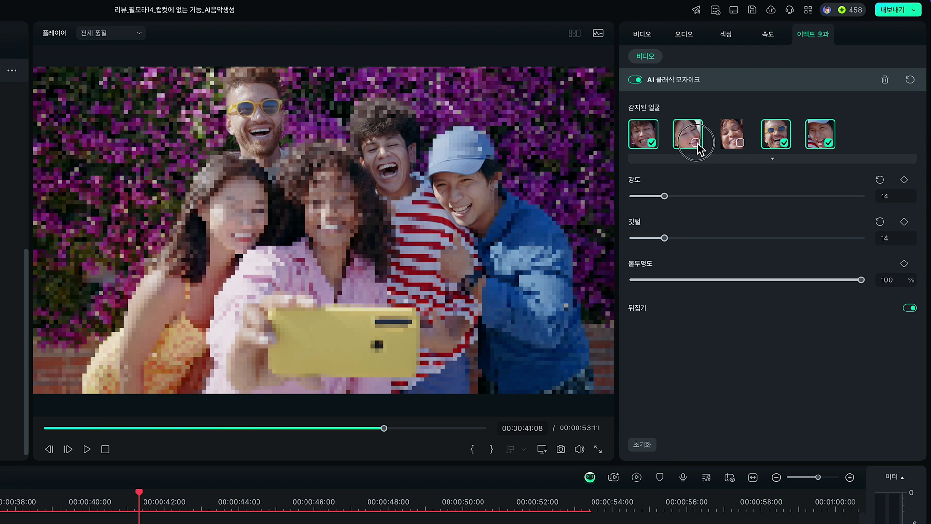
left_click(696, 142)
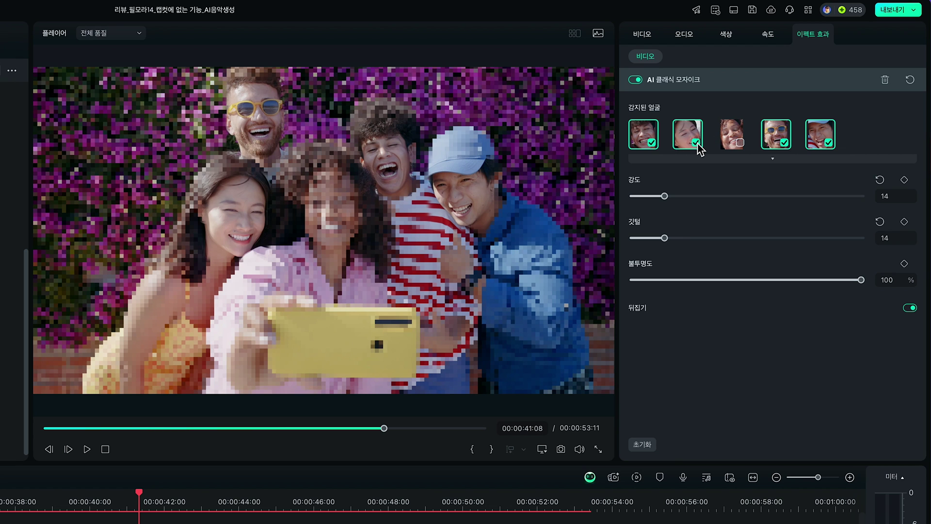
left_click(910, 309)
left_click_drag(436, 319, 382, 323)
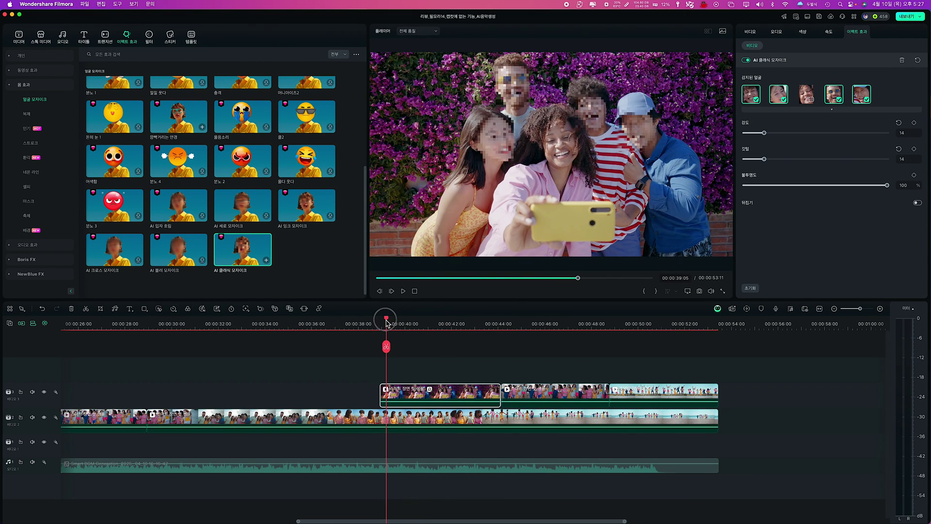
Apply the AI 클래식 모자이크 effect to the upper track's second clip of friends walking on the beach and play the masked clip.
key("space")
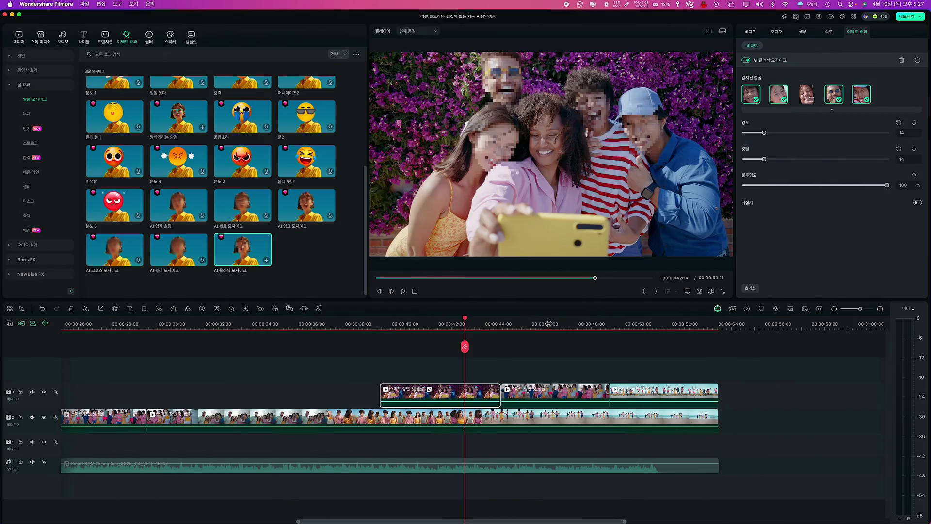
left_click(546, 323)
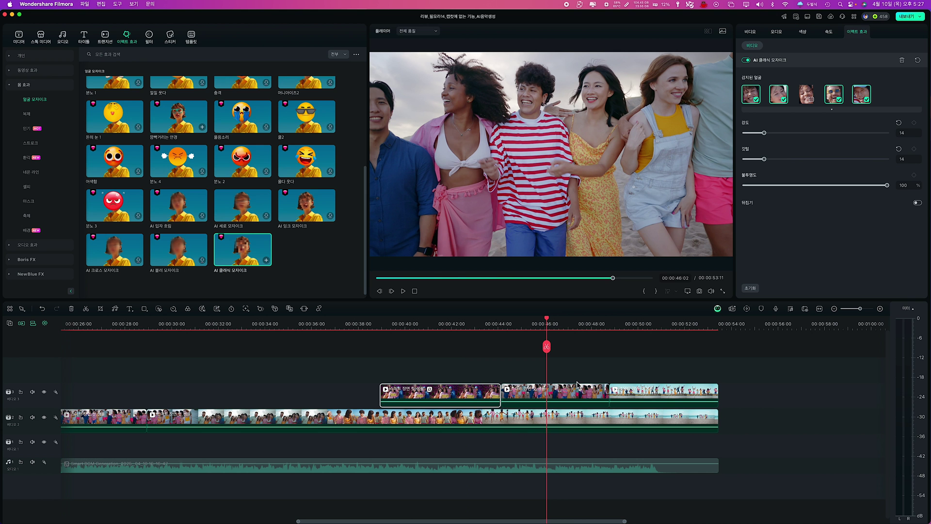
left_click(572, 391)
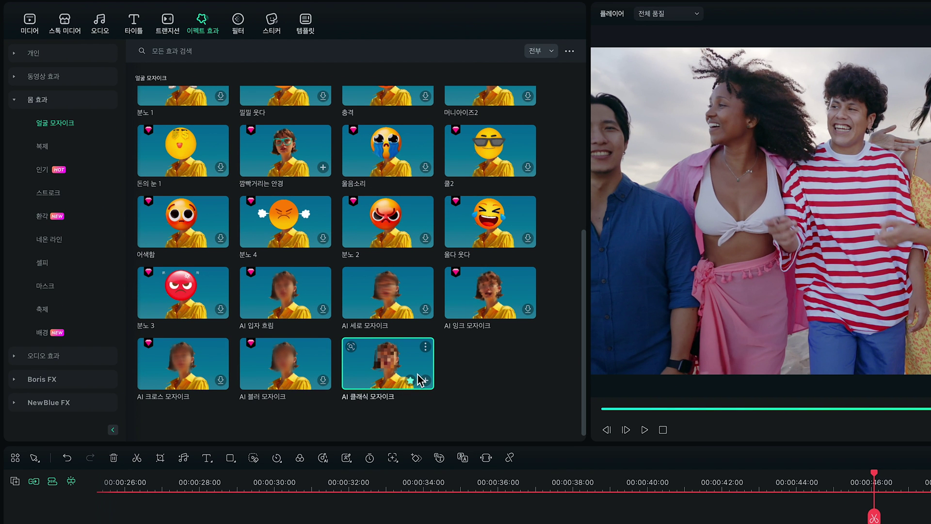
left_click(425, 381)
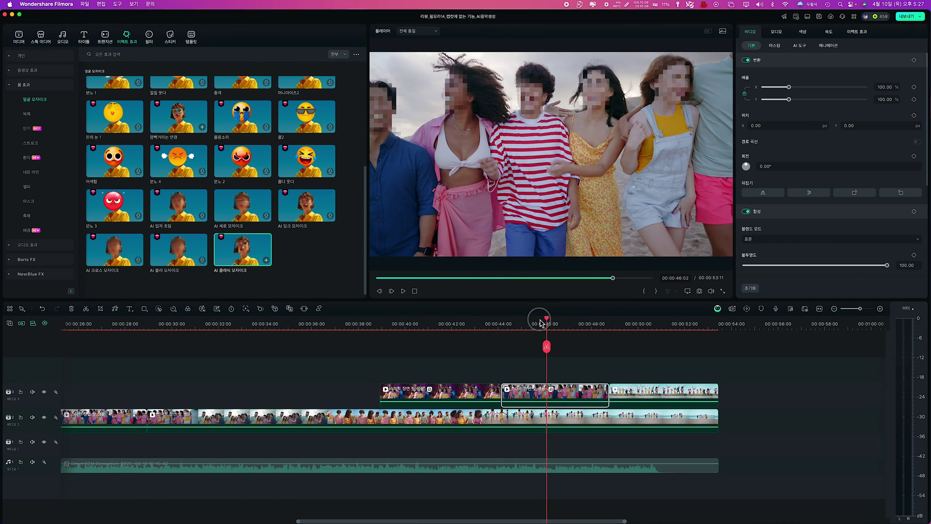
mouse_move(541, 323)
left_mouse_down()
mouse_move(500, 325)
mouse_move(549, 325)
left_mouse_up()
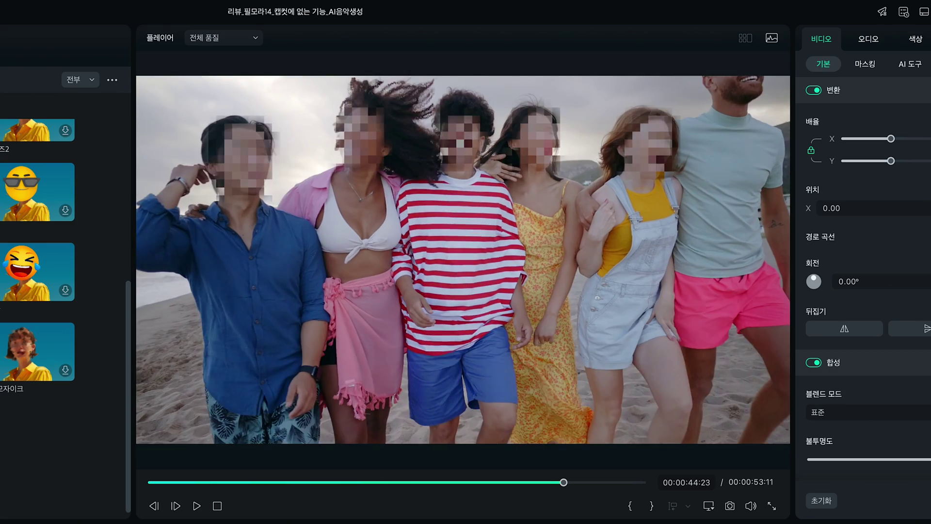
key("space")
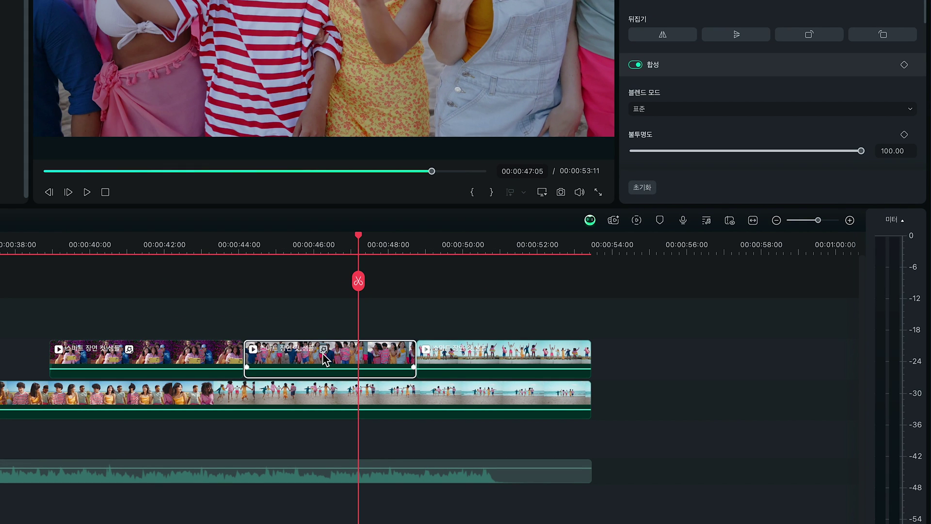
Exclude two detected faces, including the black-haired woman in the yellow dress, from the walking clip's AI 클래식 모자이크 effect.
left_click(323, 349)
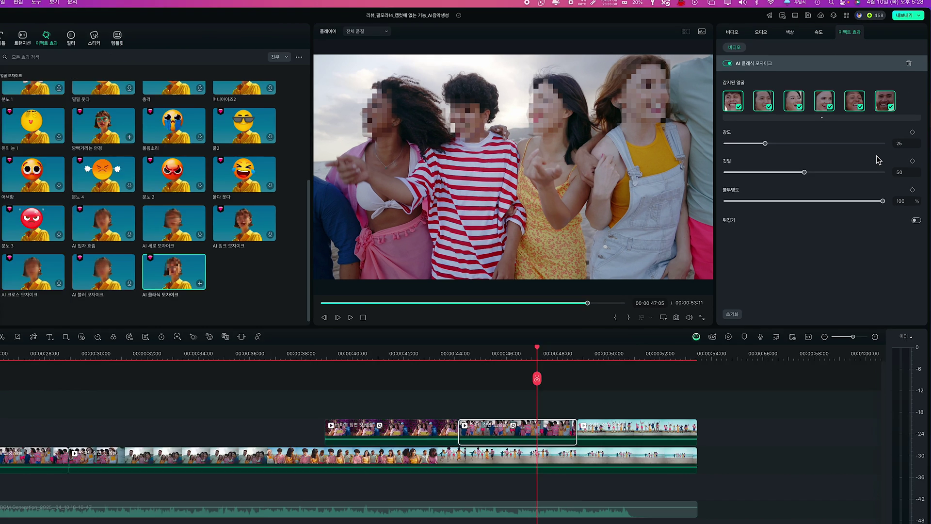
left_click(810, 100)
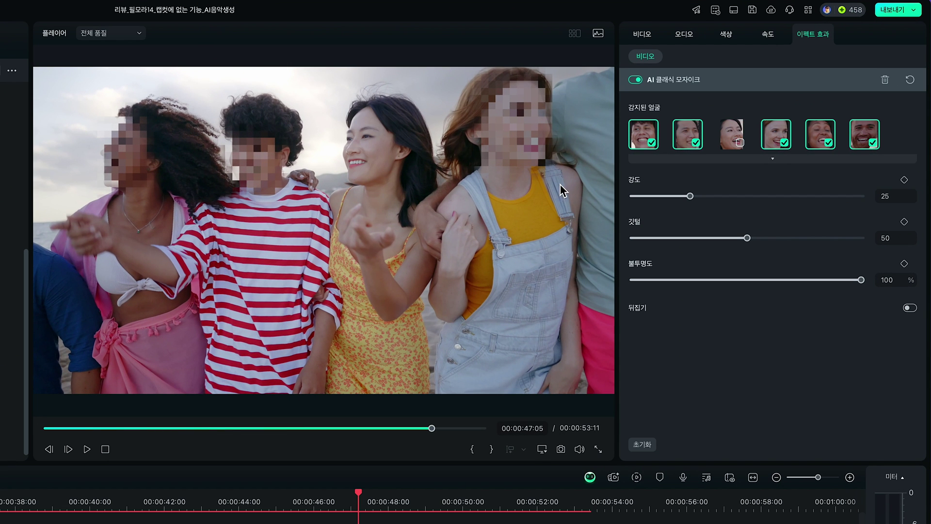
left_click(652, 143)
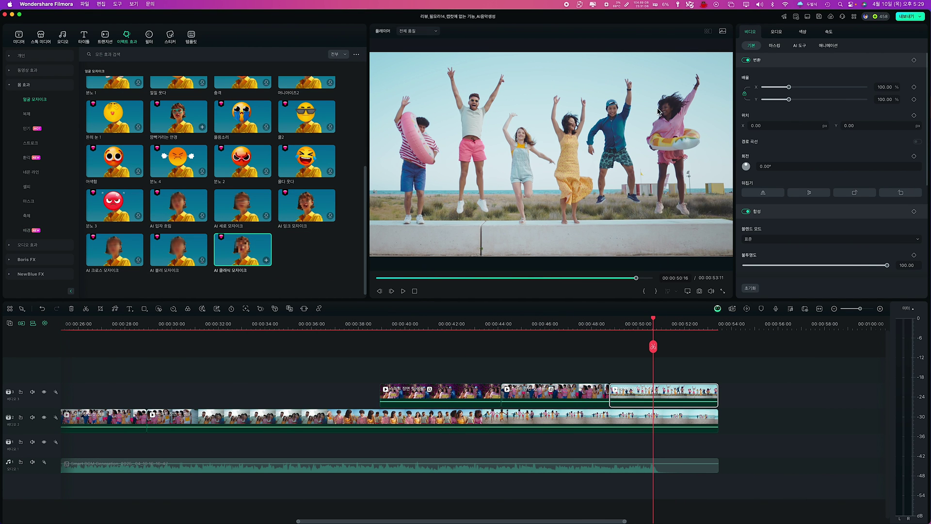
Apply the AI 클래식 모자이크 effect to the third clip of jumping friends, with its intensity (강도) set to 9.
mouse_move(654, 324)
left_mouse_down()
mouse_move(618, 323)
mouse_move(671, 324)
left_mouse_up()
left_click(627, 324)
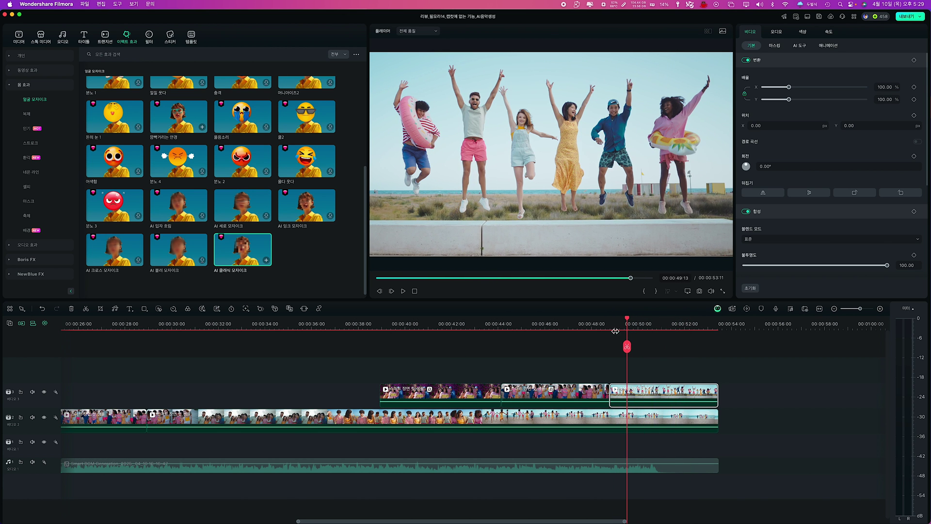
left_click(266, 260)
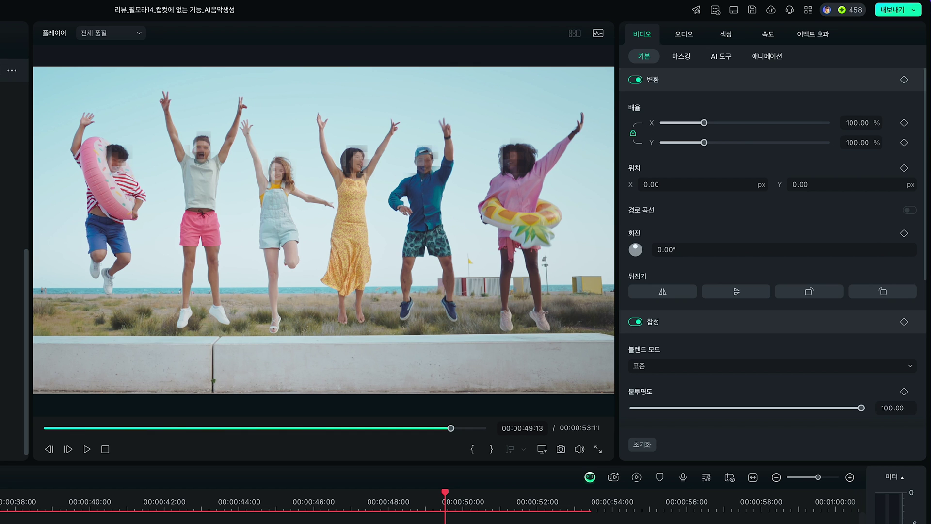
left_click_drag(691, 197, 653, 197)
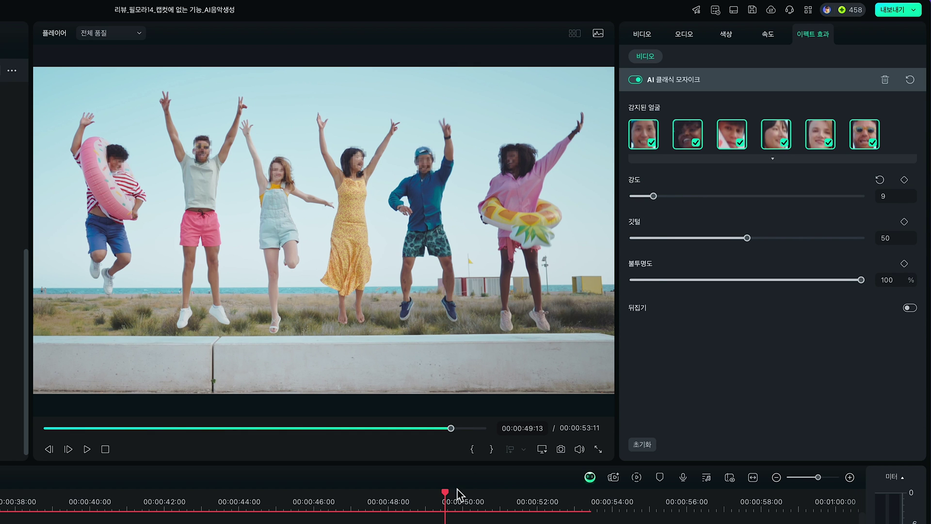
left_click_drag(446, 499, 523, 502)
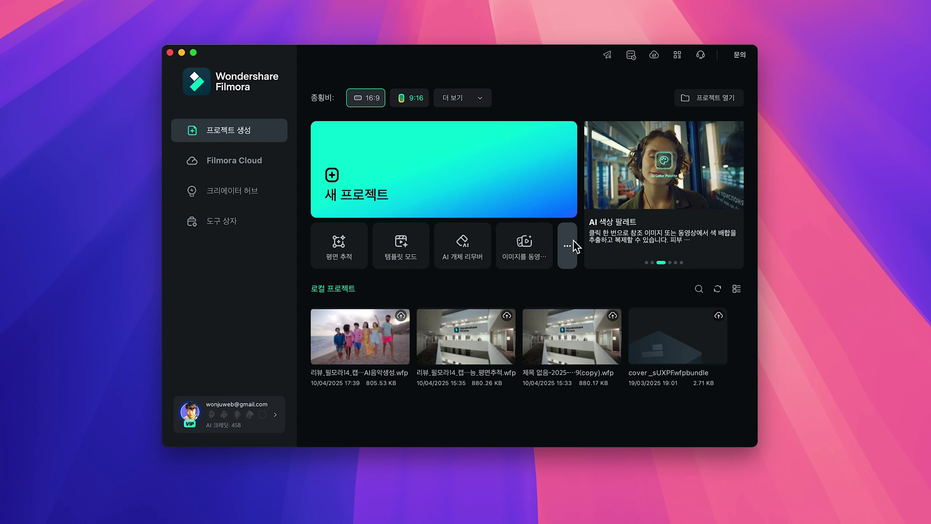
Open the 스마트 숏 클립 tool from the toolbox and import 리뷰_조이트론 핀마이크_WM50C.mp4 from the 05_스마트 숏 클립 folder.
left_click(569, 246)
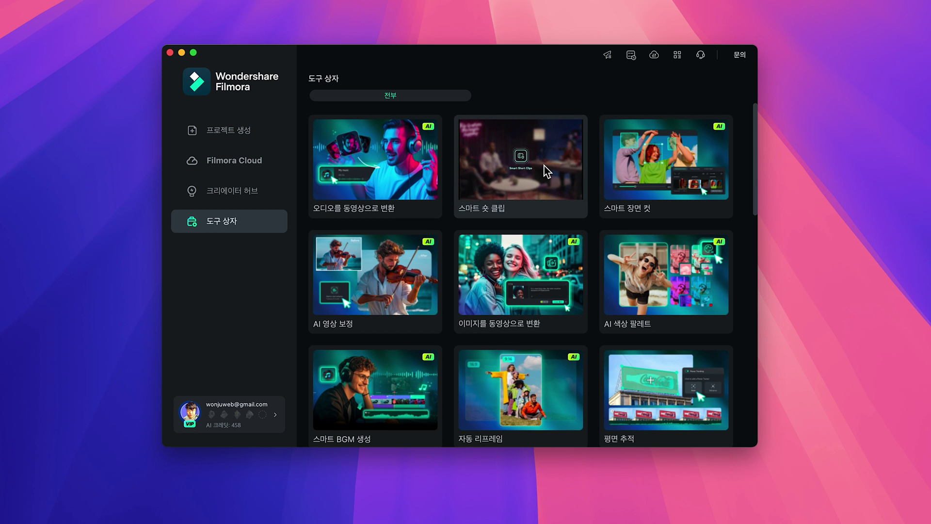
left_click(546, 171)
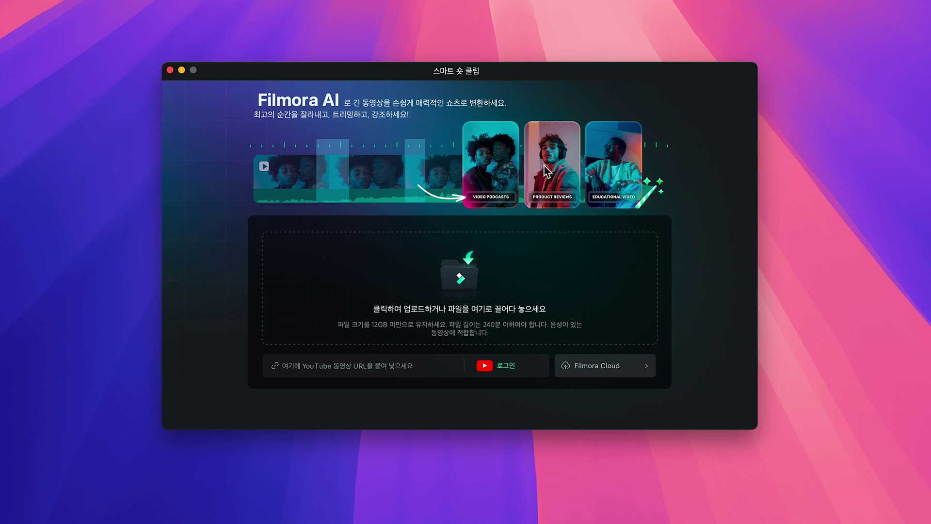
left_click(467, 269)
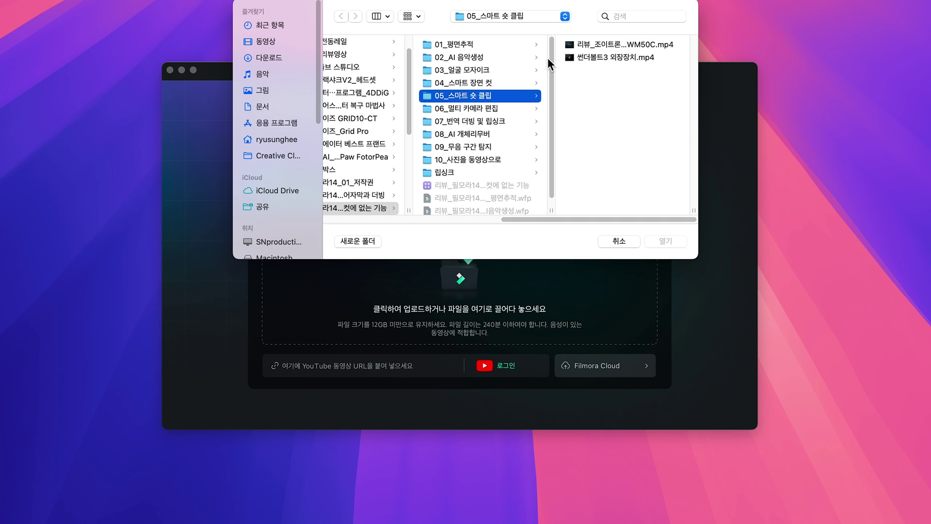
left_click(605, 45)
left_click(665, 241)
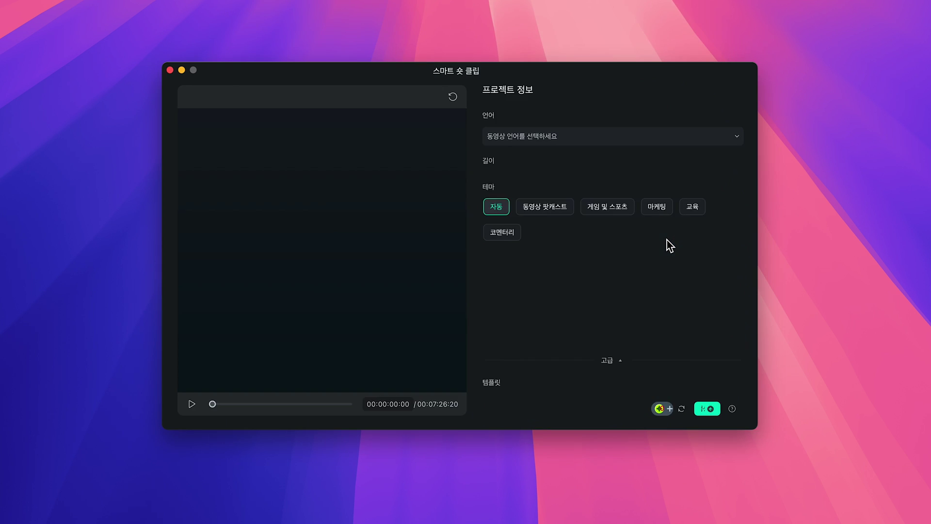
Generate short clips with the language 한국어 (한국), a length of 30-60s and the 기술 제품 template.
left_click(733, 137)
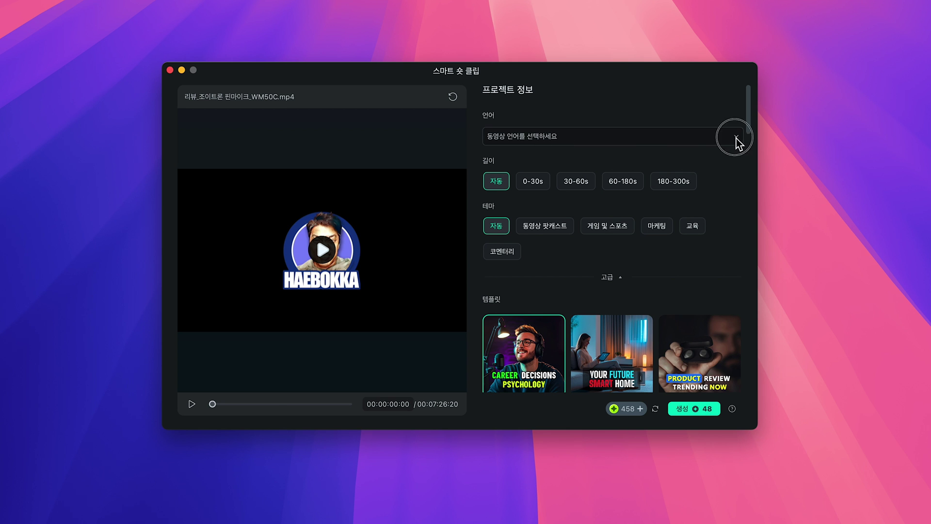
left_click(523, 244)
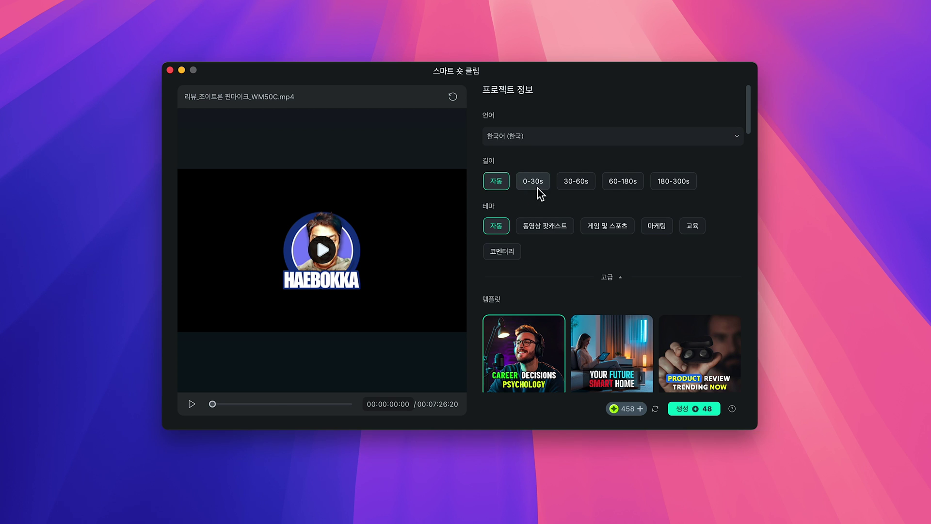
left_click(575, 184)
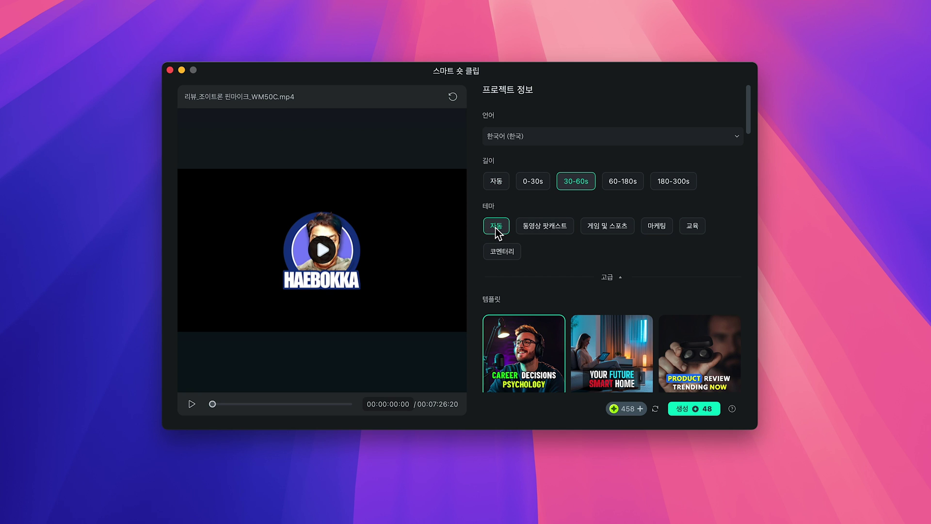
scroll(576, 266, "down", 10)
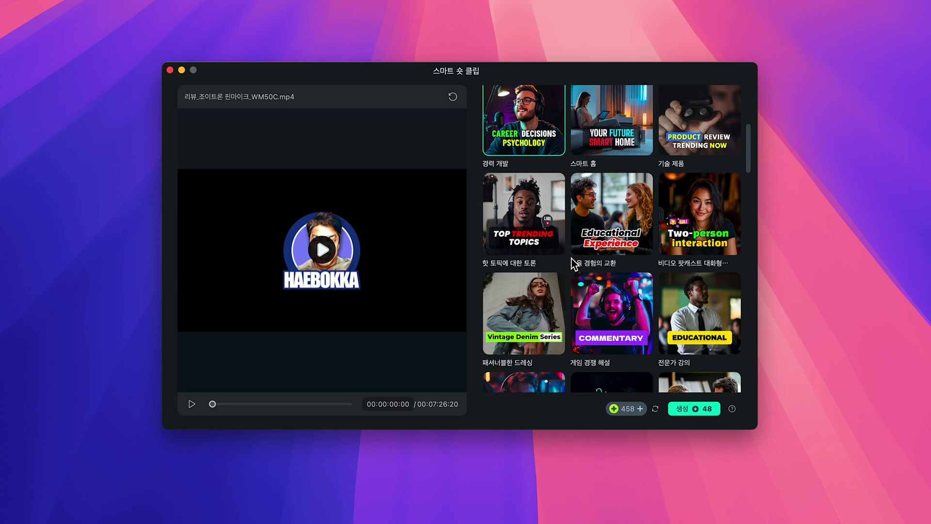
scroll(574, 265, "up", 10)
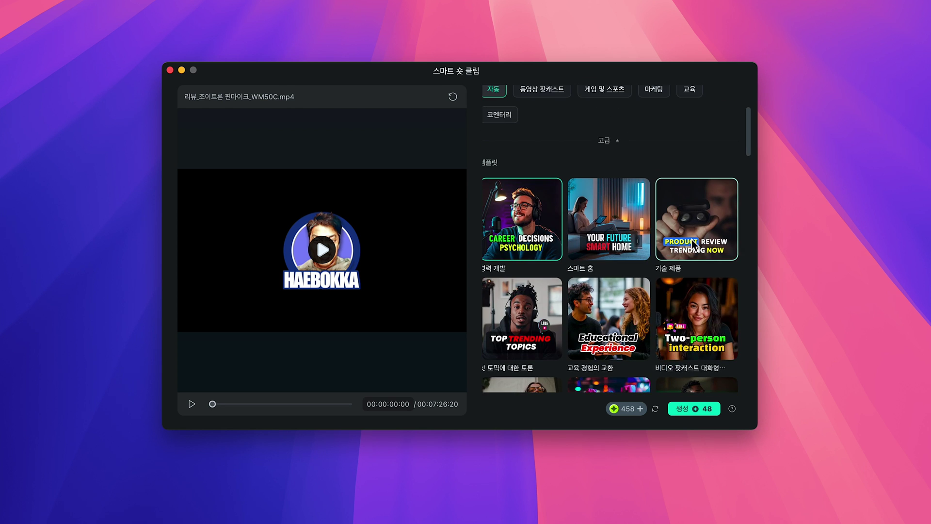
mouse_move(684, 240)
left_click(688, 410)
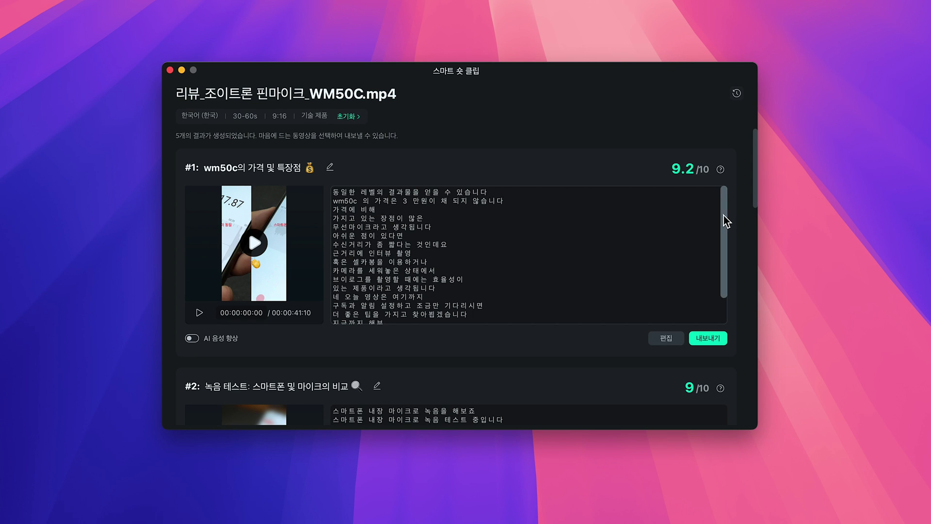
Read through the transcript of the first generated short, about the wm50c's price and features, and play its preview.
scroll(724, 233, "down", 3)
scroll(726, 228, "up", 3)
scroll(724, 194, "down", 3)
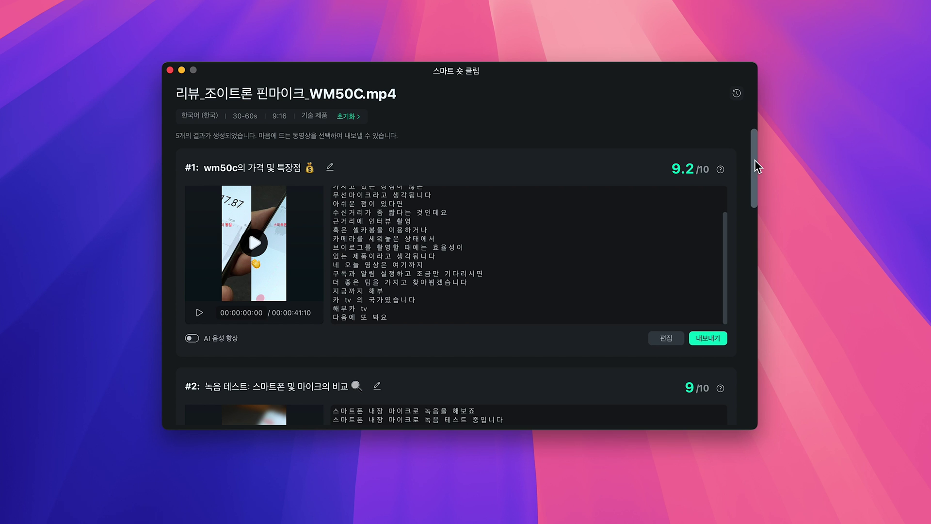
mouse_move(754, 166)
left_mouse_down()
mouse_move(753, 386)
mouse_move(761, 152)
left_mouse_up()
left_click(255, 243)
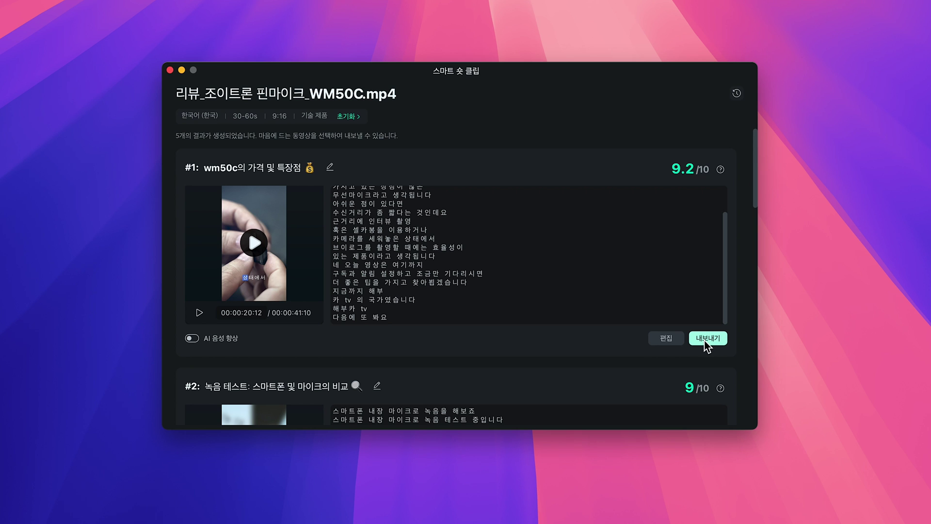
Open the first generated short for editing and scale its OMG! sticker to 86.83%.
left_click(663, 339)
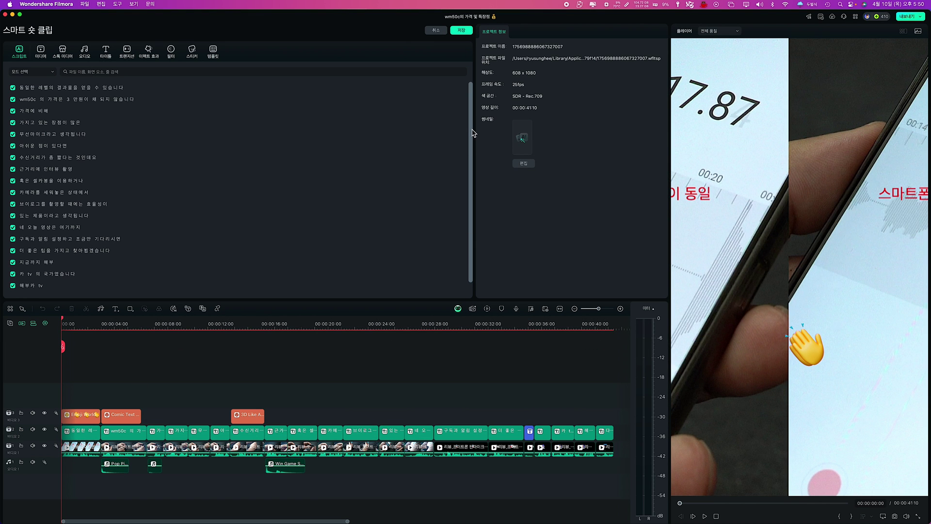
left_click_drag(80, 324, 111, 330)
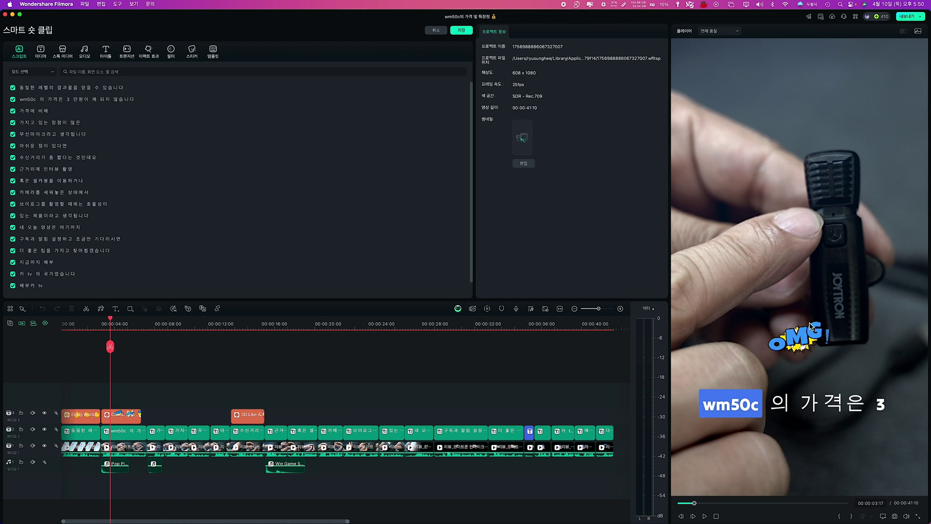
left_click(125, 415)
left_click_drag(511, 144, 525, 144)
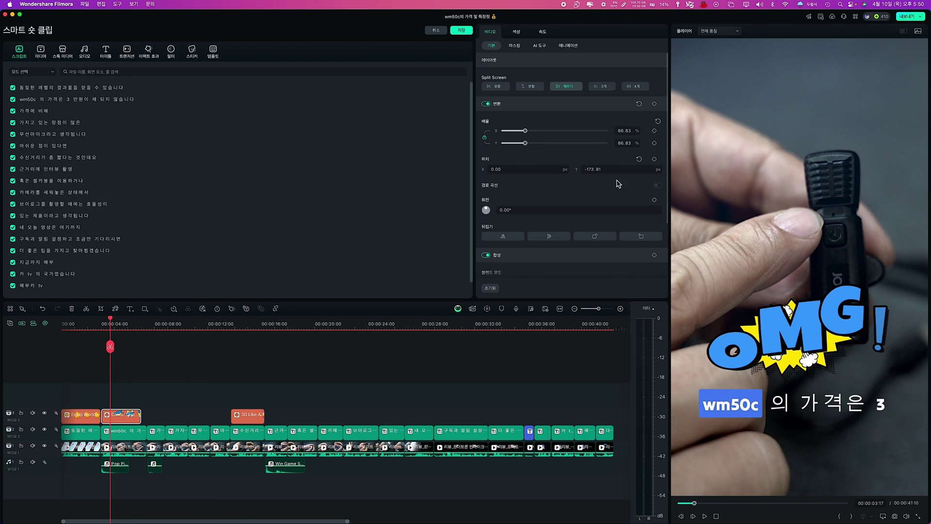
Scrub further along the short and select a caption clip to view its text settings.
left_click_drag(110, 352, 171, 359)
left_click(180, 437)
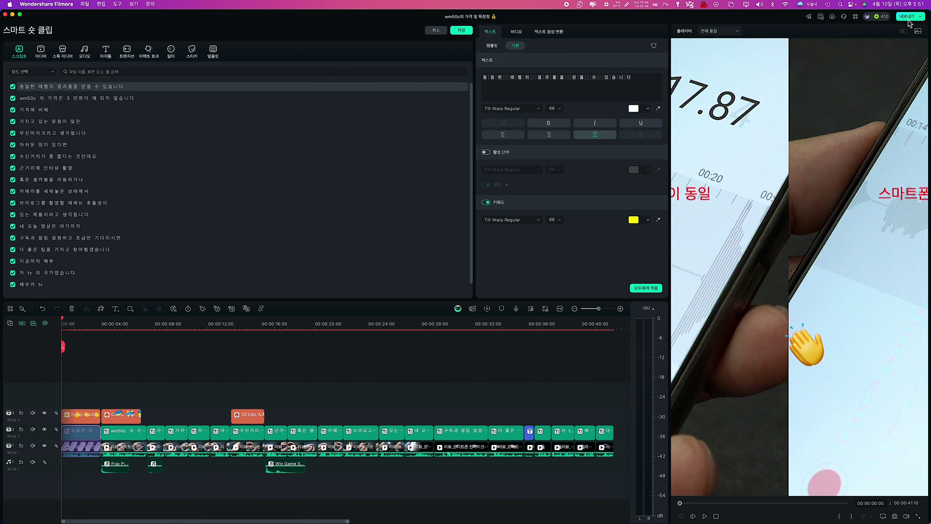
Open the export settings for the short and review the social media, device (장치) and local (로컬) options.
left_click(908, 17)
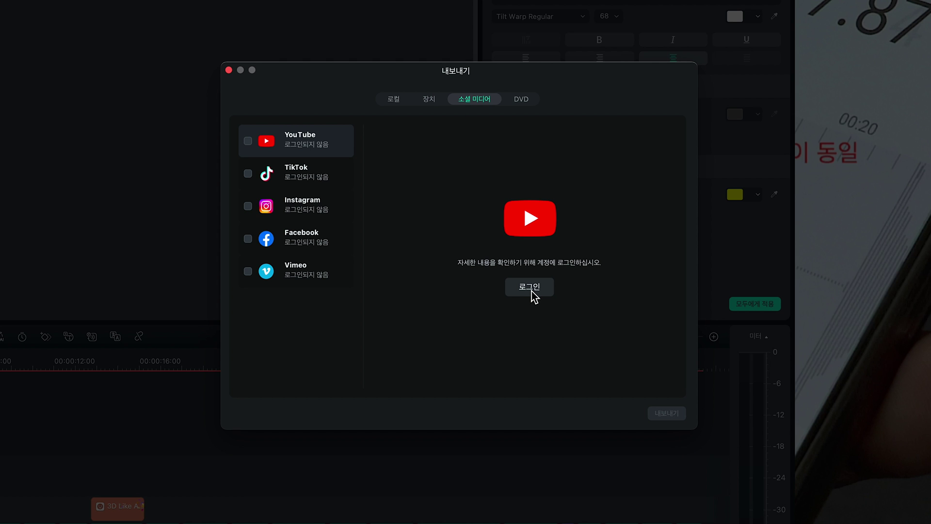
left_click(428, 100)
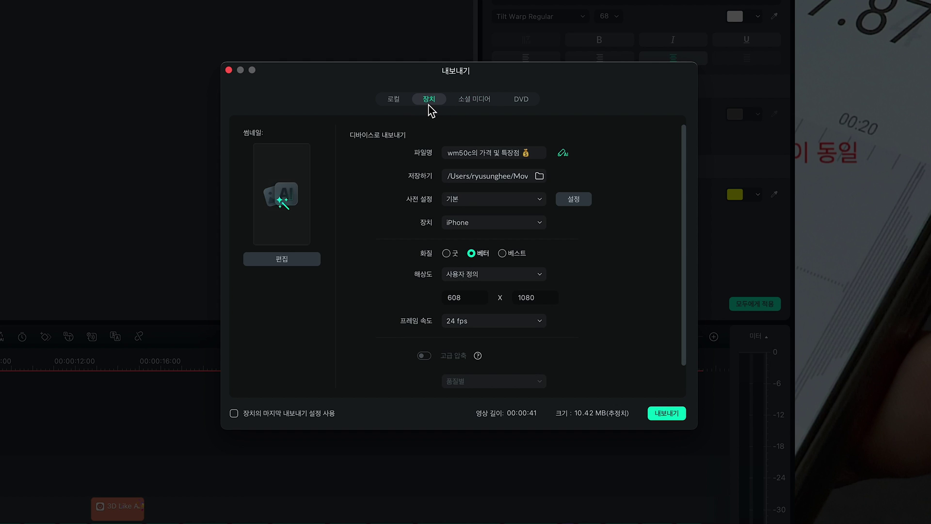
left_click(401, 99)
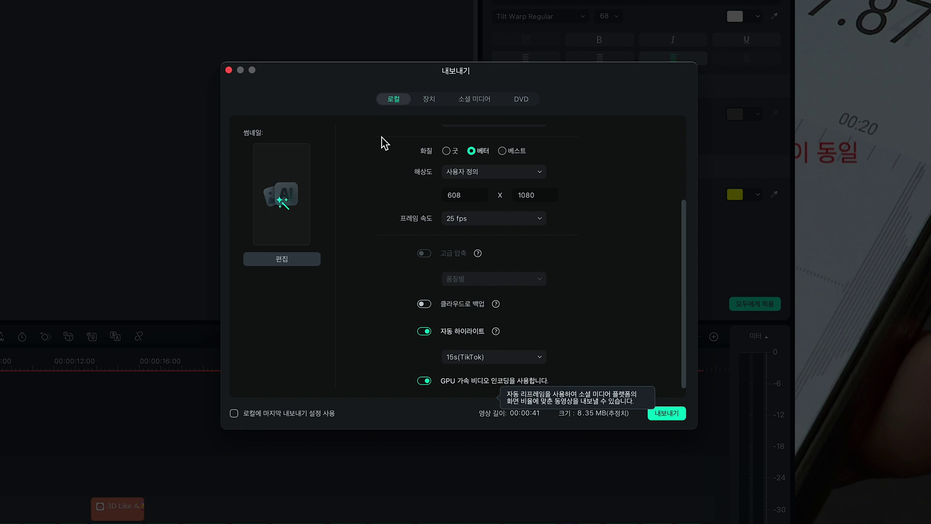
left_click(429, 102)
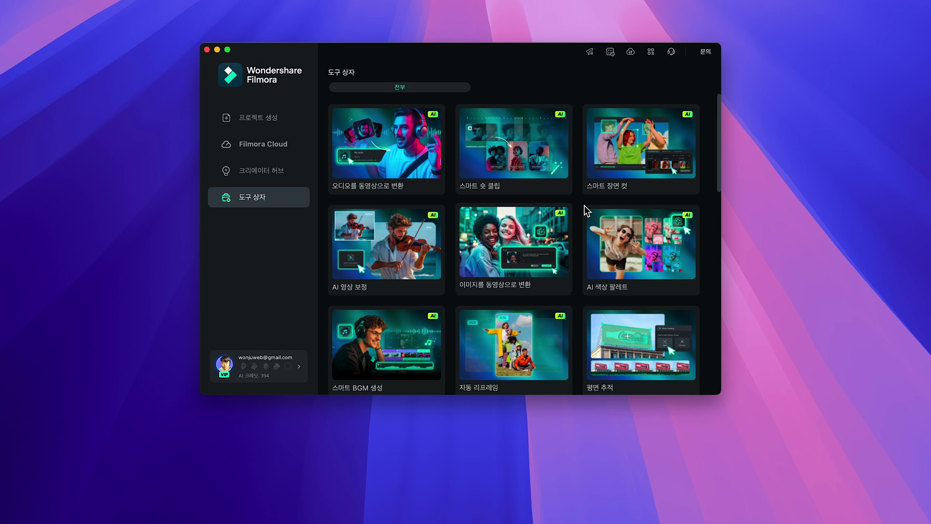
Find the 자동 리프레임 tool in the toolbox and open it.
scroll(583, 206, "down", 3)
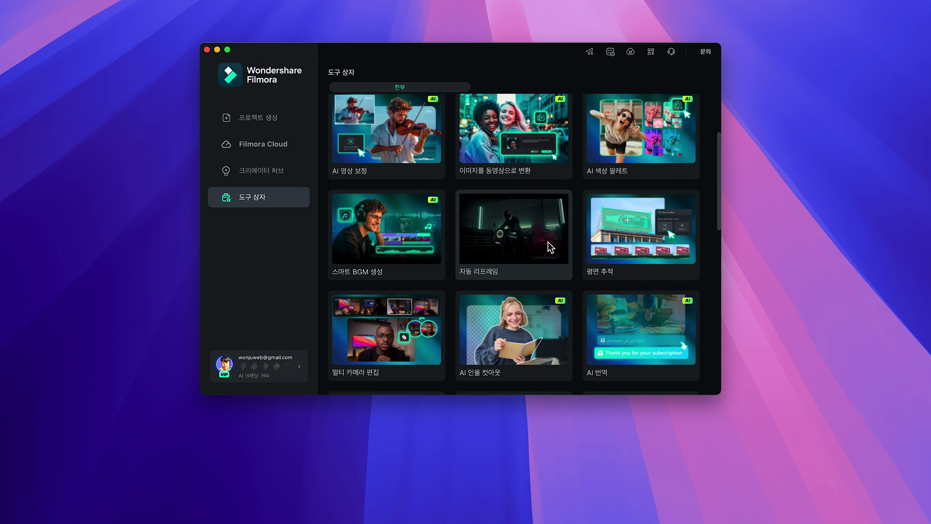
left_click(515, 242)
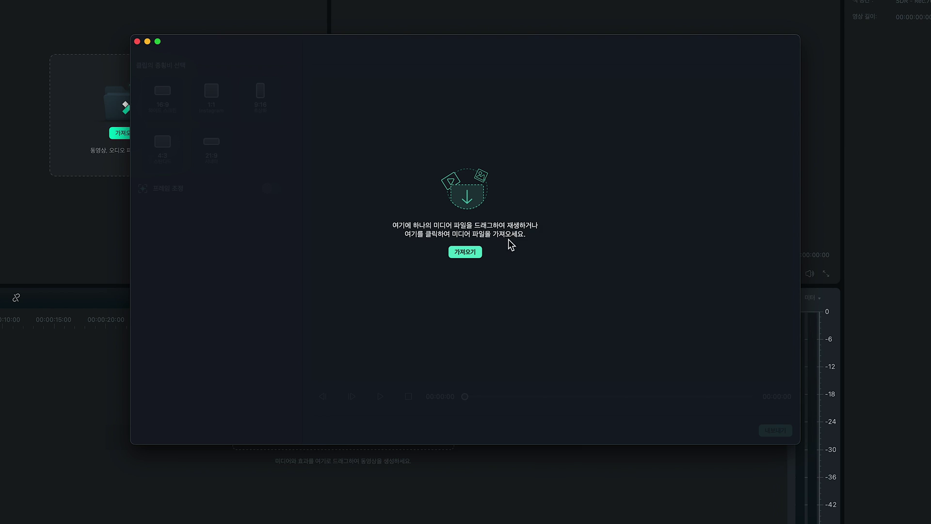
Import the silhouette ballerina .mov from the 04_스마트 장면 컷 folder for auto reframe and convert it to the 9:16 portrait ratio.
left_click(473, 254)
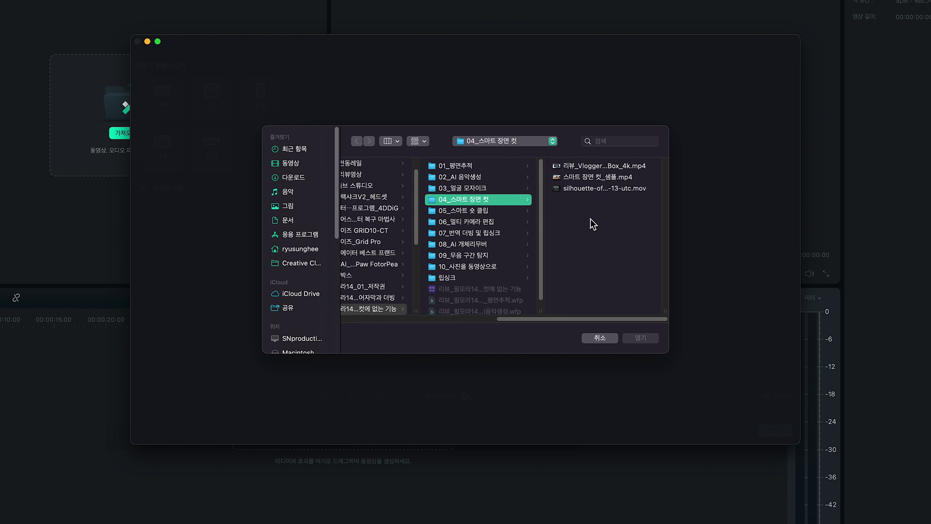
left_click(593, 189)
left_click(635, 340)
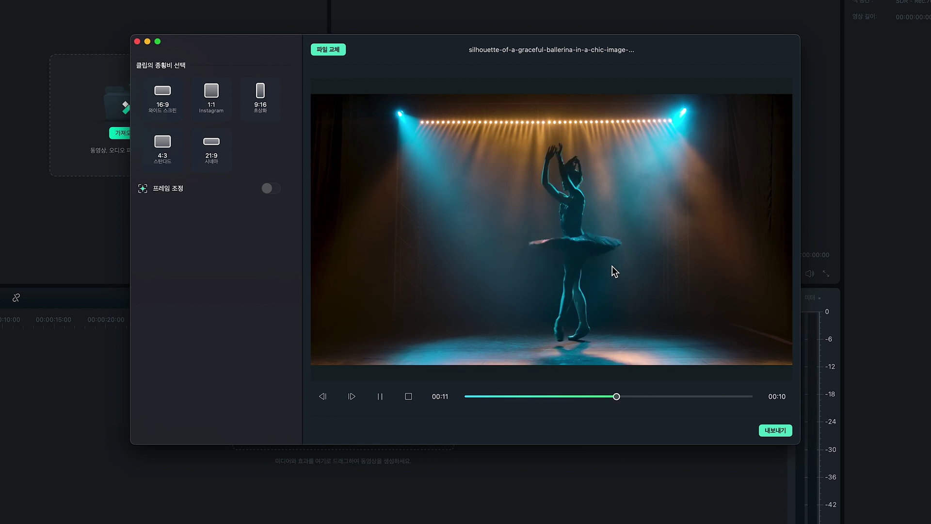
left_click(382, 399)
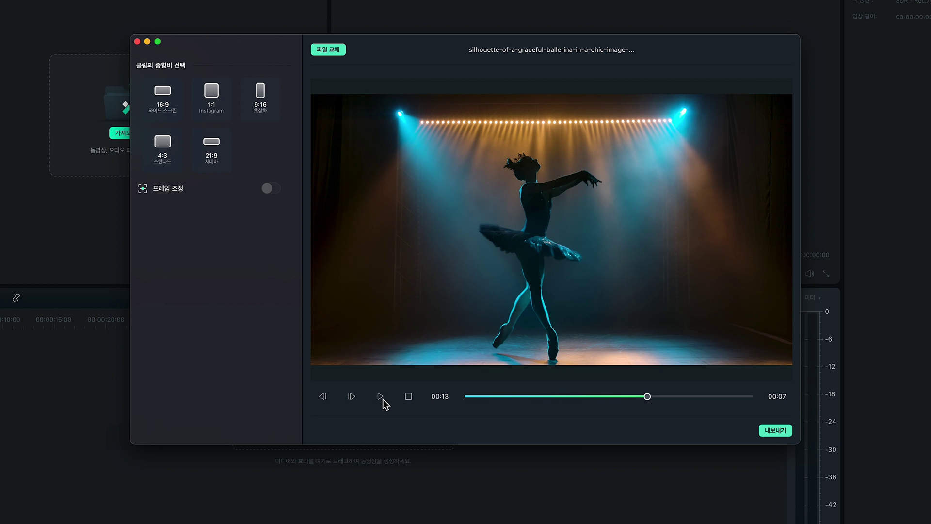
left_click(256, 106)
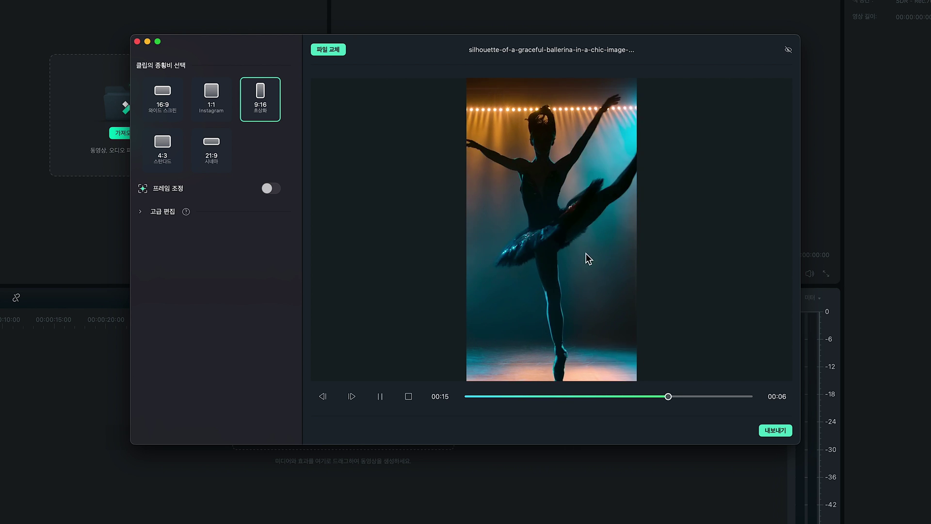
left_click(380, 396)
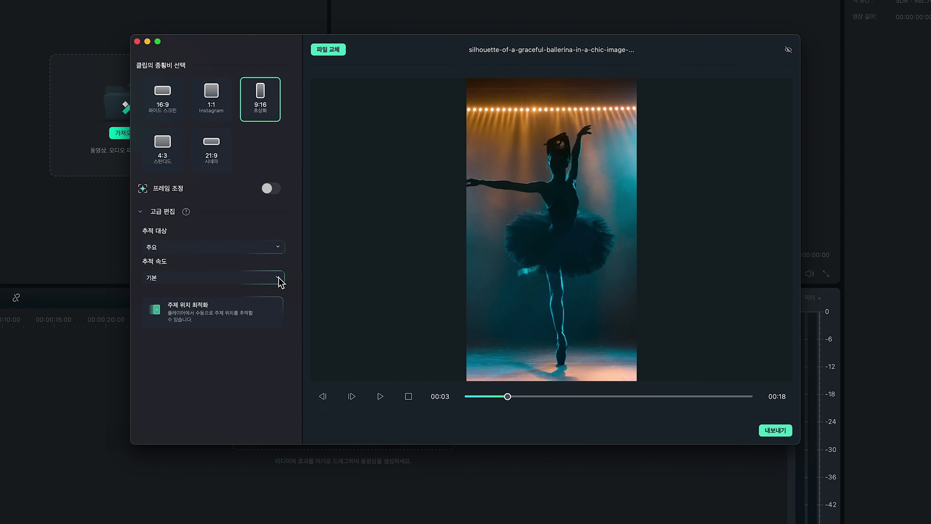
Set the reframe tracking speed (추적 속도) to 느리게, and after previewing it choose a tracking speed again.
left_click(279, 278)
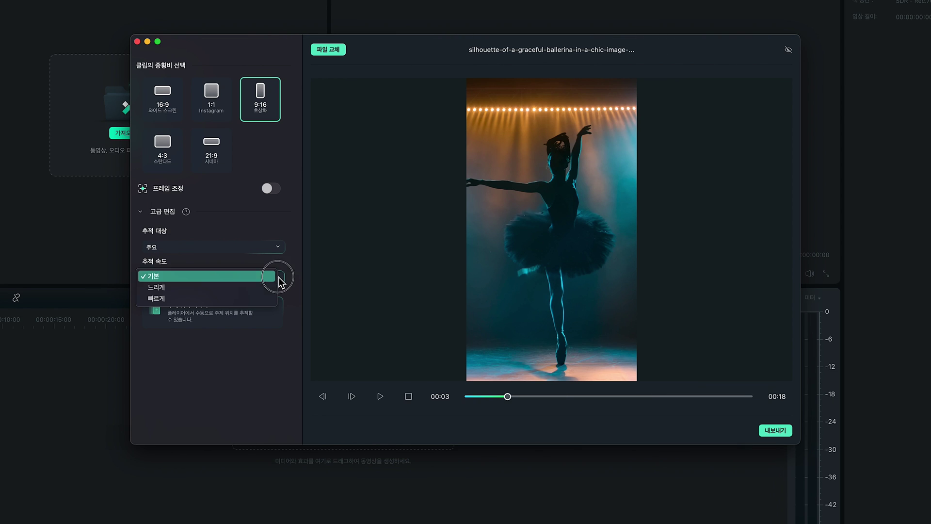
left_click(187, 290)
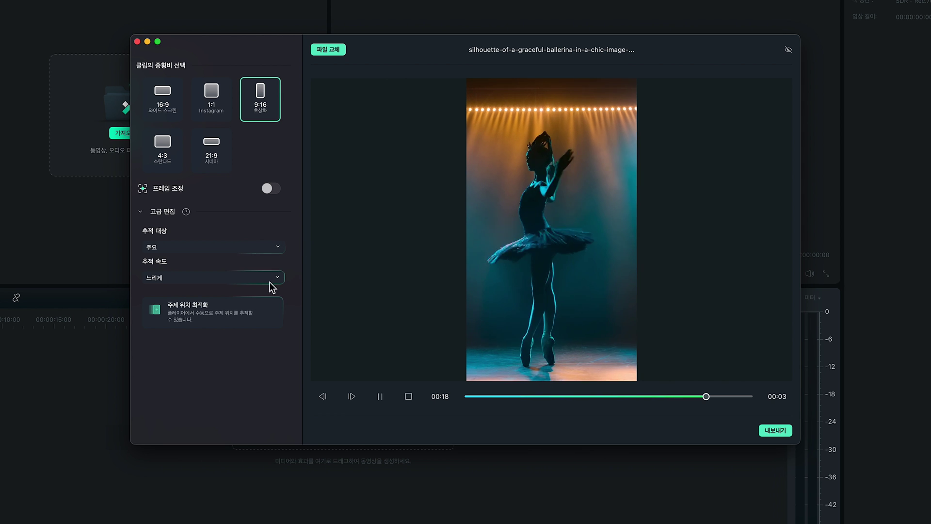
left_click(280, 277)
left_click(233, 289)
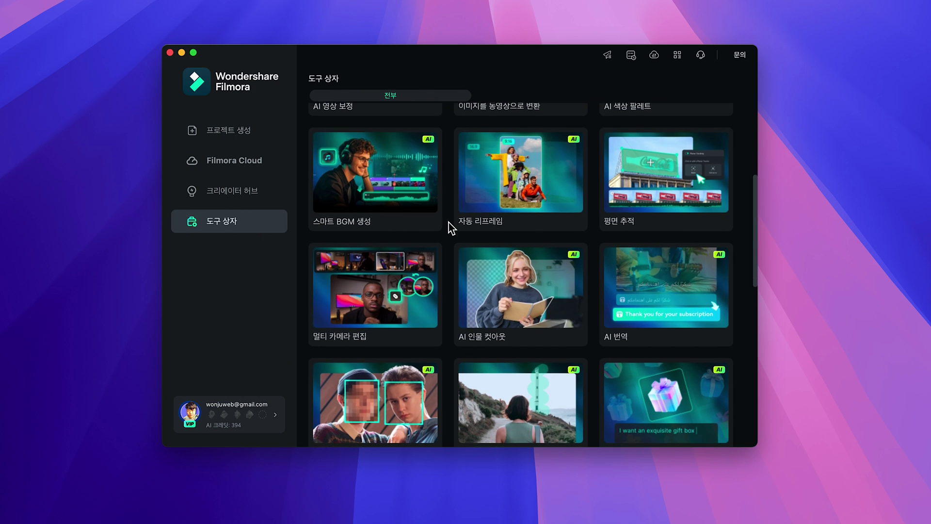
Find the 멀티 카메라 편집 tool in the toolbox, open it and dismiss the media import hint.
scroll(450, 226, "down", 3)
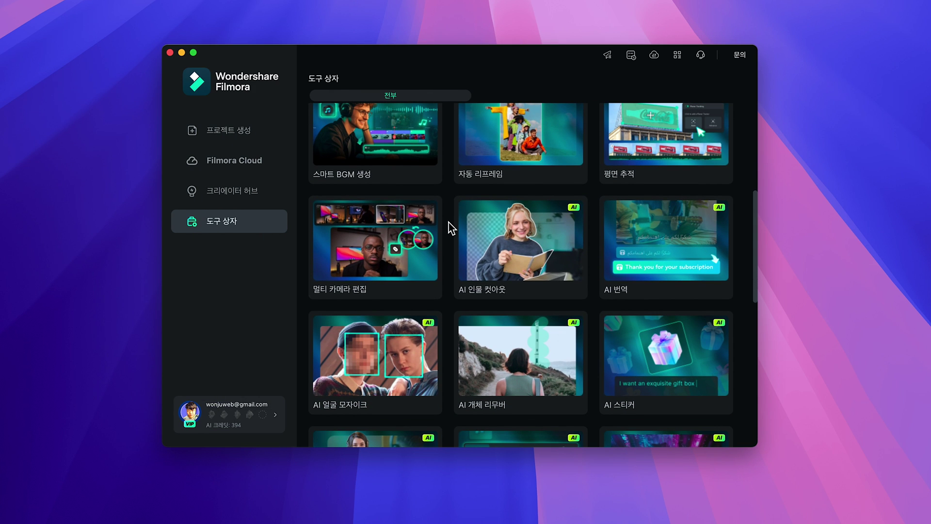
left_click(391, 261)
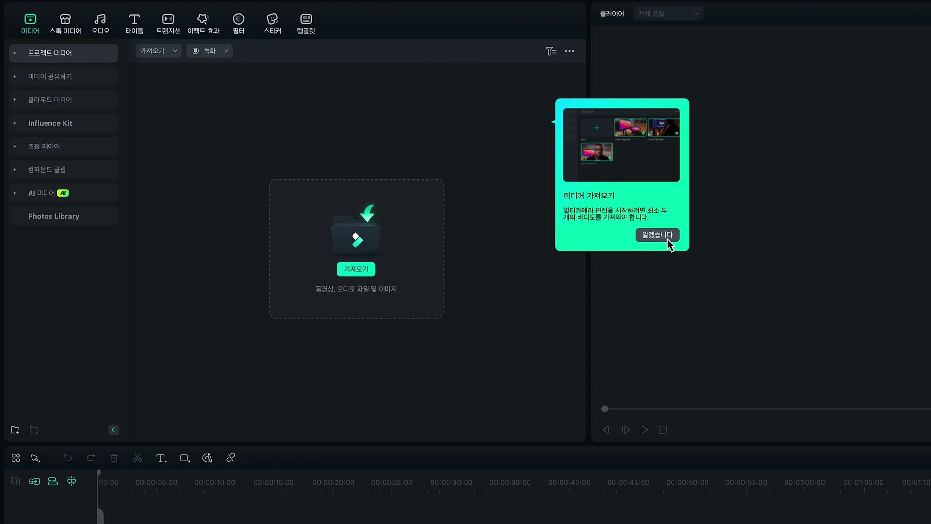
left_click(657, 235)
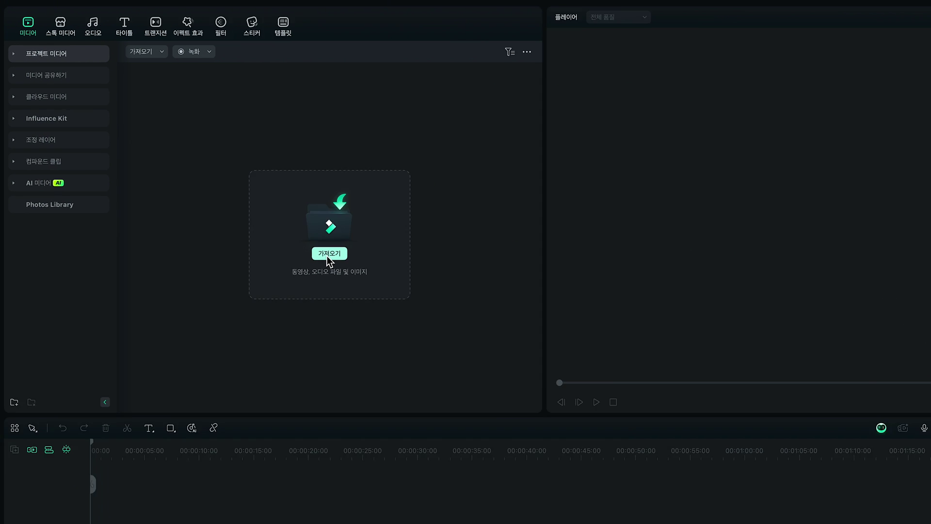
Import 멀티캠_샘플_01, 02 and 03.mp4 from the 06_멀티 카메라 편집 folder and decline creating proxy files.
left_click(329, 253)
left_click(473, 262)
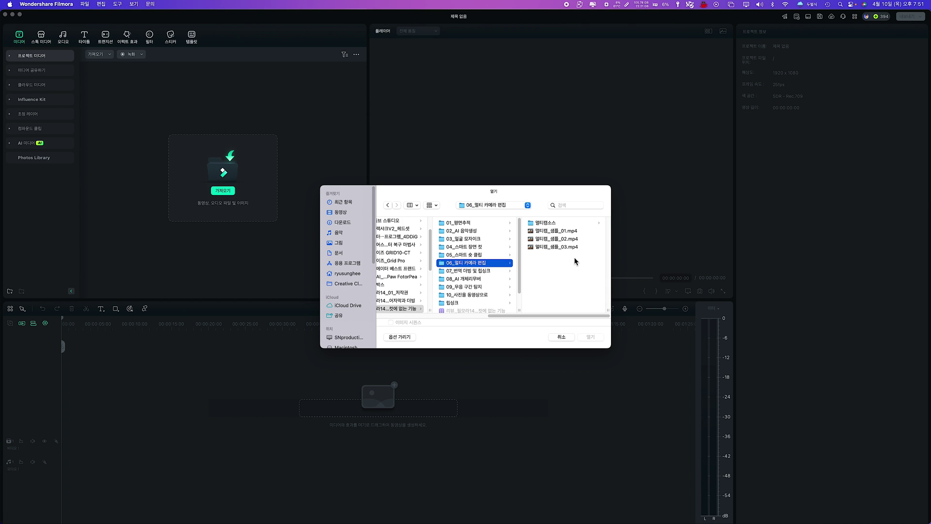
left_click(545, 222)
left_click(466, 230)
left_click(466, 246, "shift")
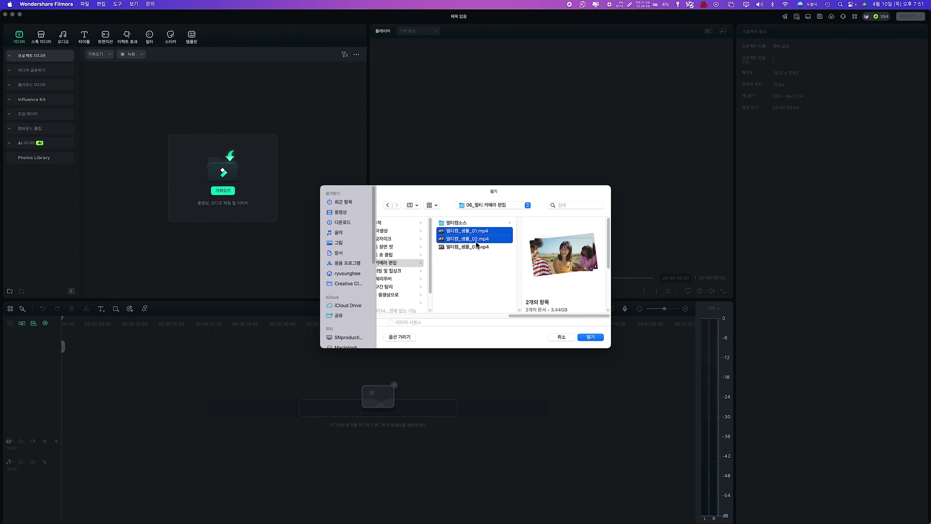
left_click(590, 337)
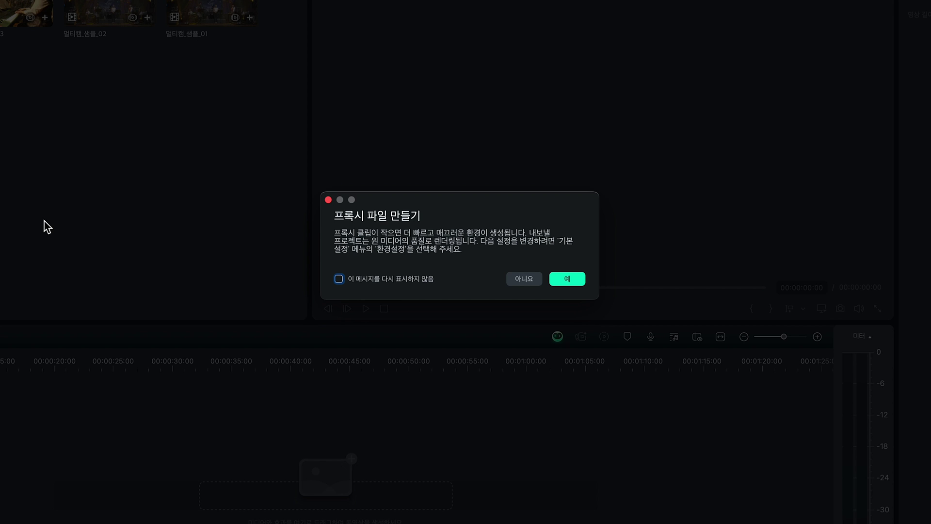
left_click(509, 280)
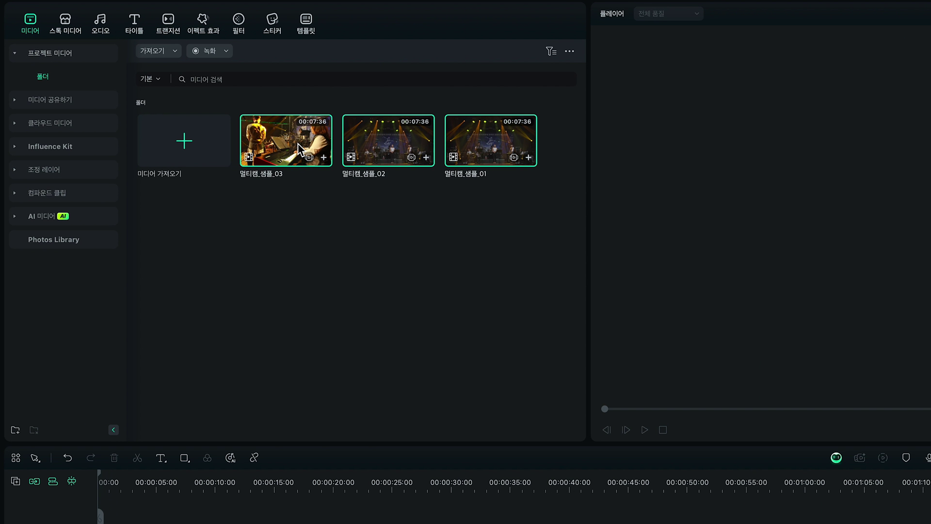
Create a multi-camera clip from the three imported videos, using audio (오디오) as the synchronization method.
right_click(491, 148)
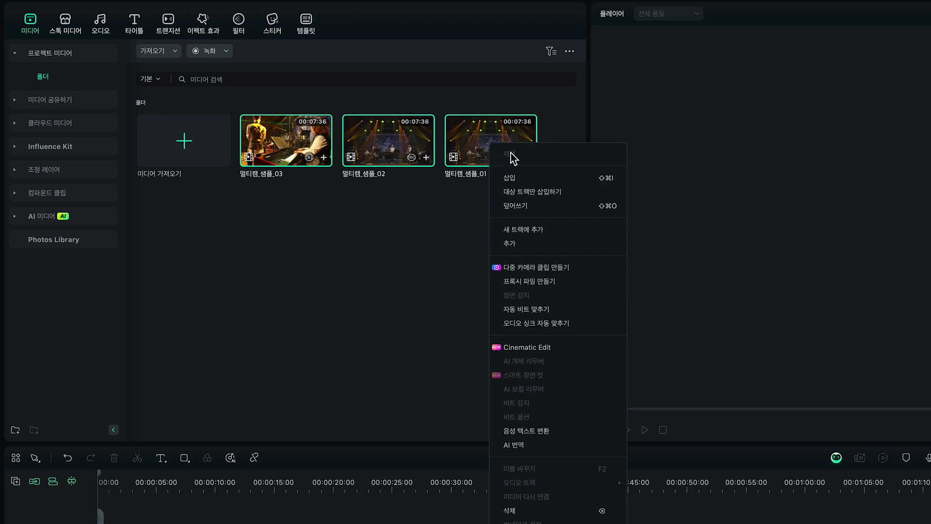
left_click(540, 272)
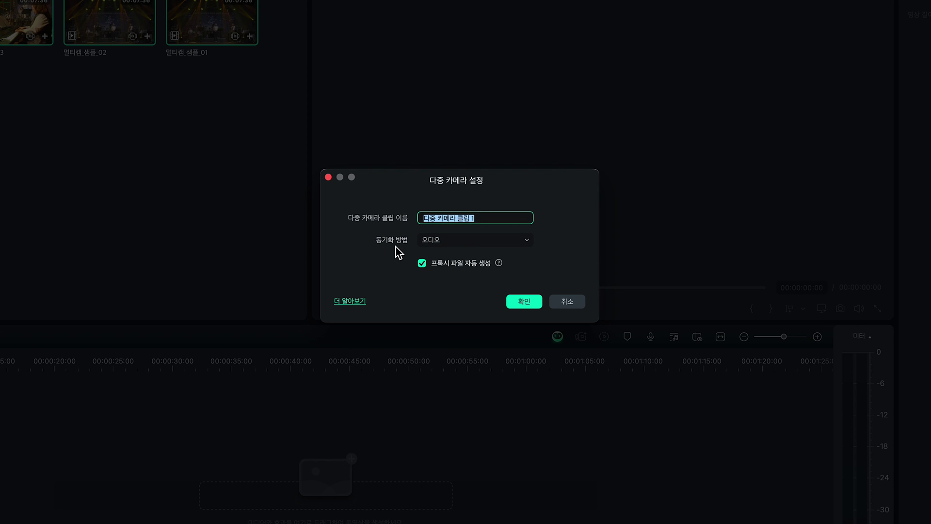
left_click(526, 243)
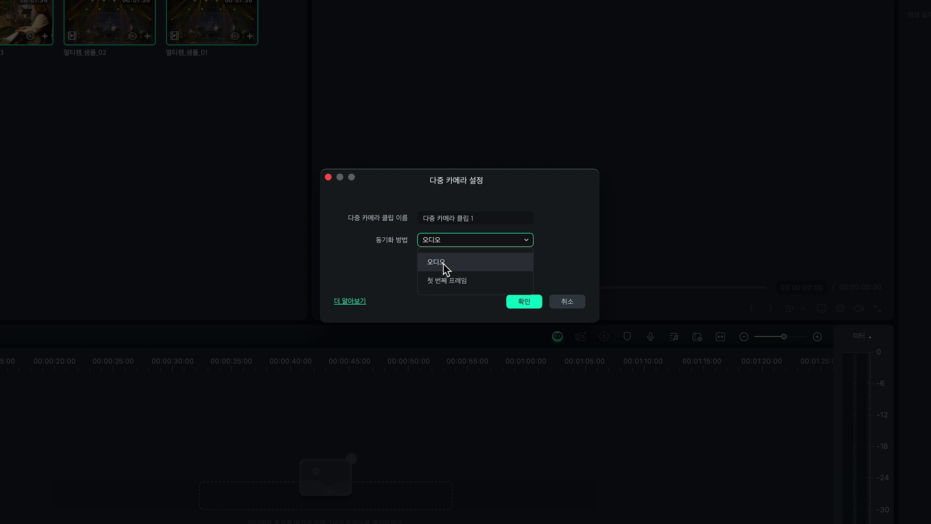
left_click(443, 263)
left_click(524, 303)
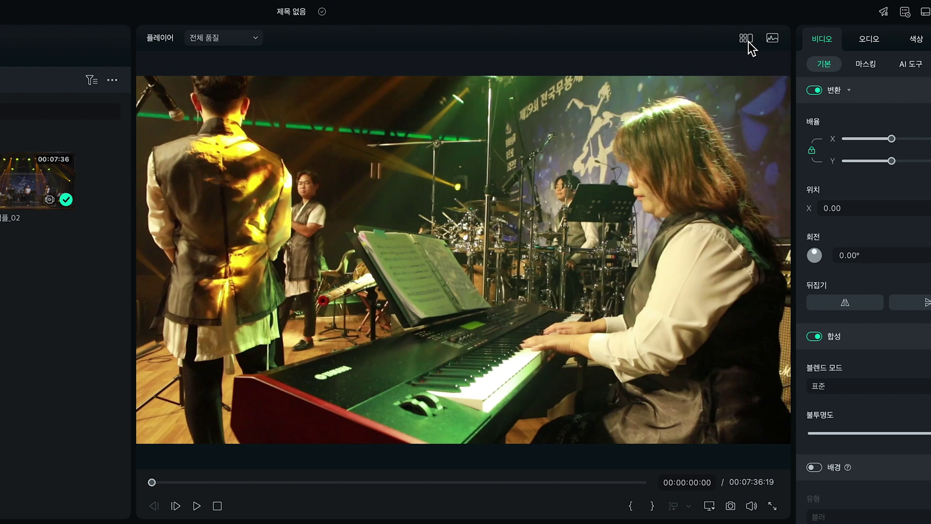
Turn on the multi-camera view, switch the clip to camera 2 and make video 2 (비디오 2) the audio source.
left_click(747, 40)
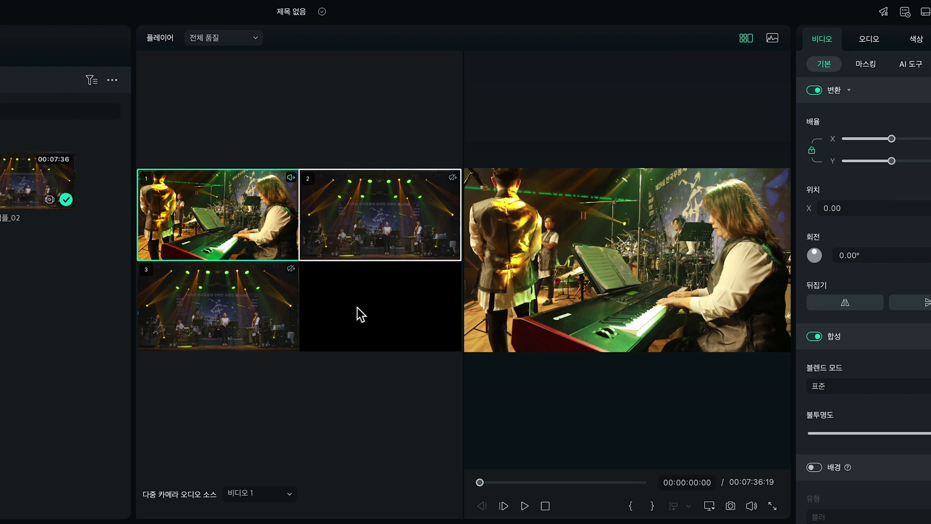
left_click(359, 239)
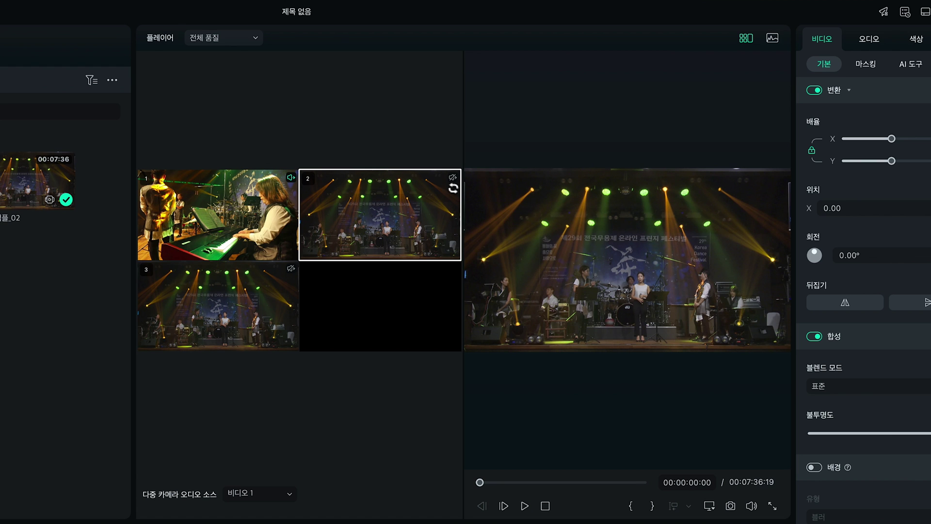
left_click(452, 177)
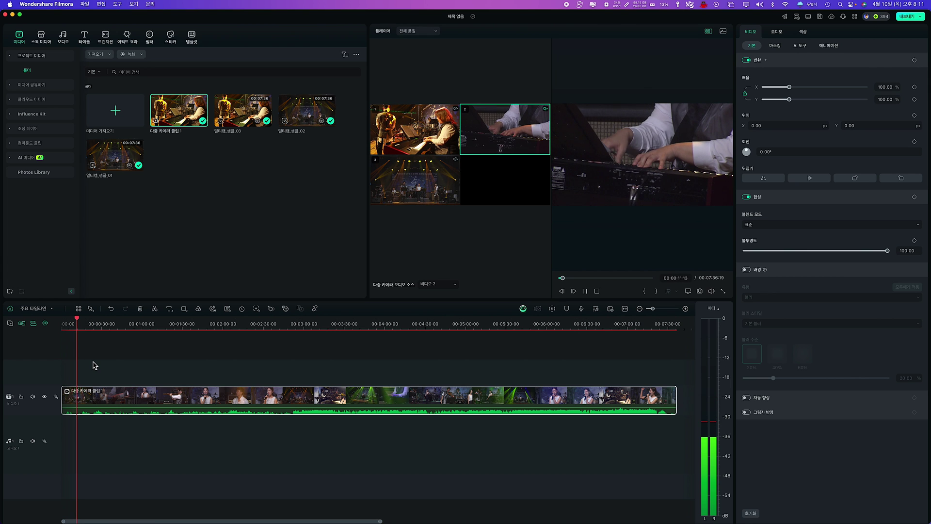
Cut live between cameras 1, 2 and 3 while the multi-camera clip plays, splitting it at each switch.
key("space")
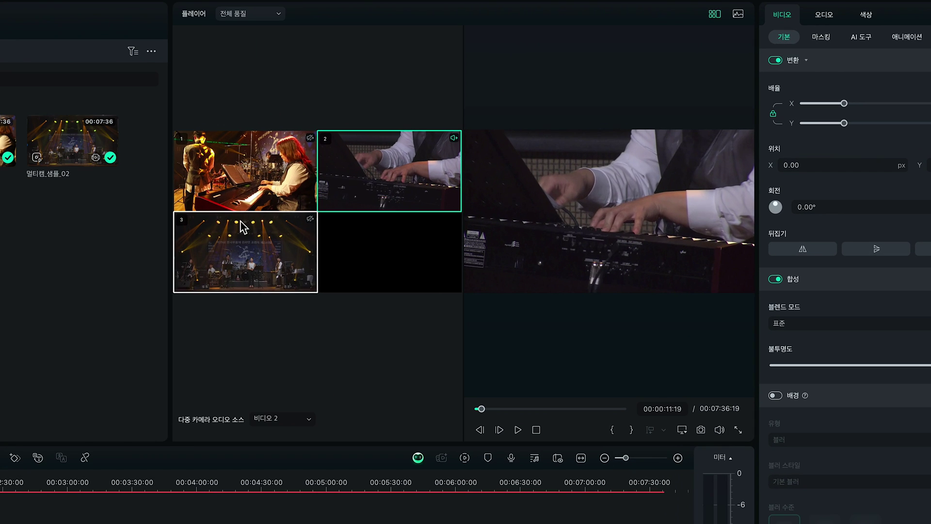
left_click(248, 179)
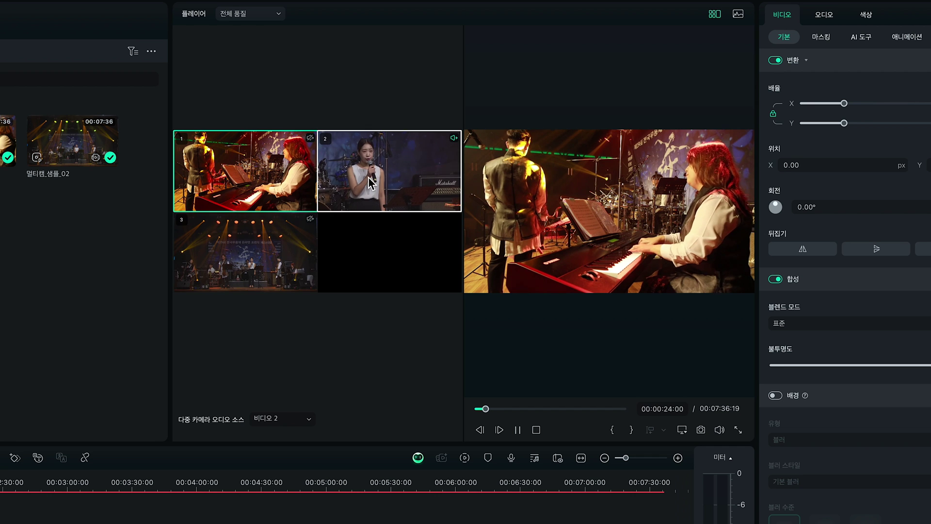
left_click(389, 170)
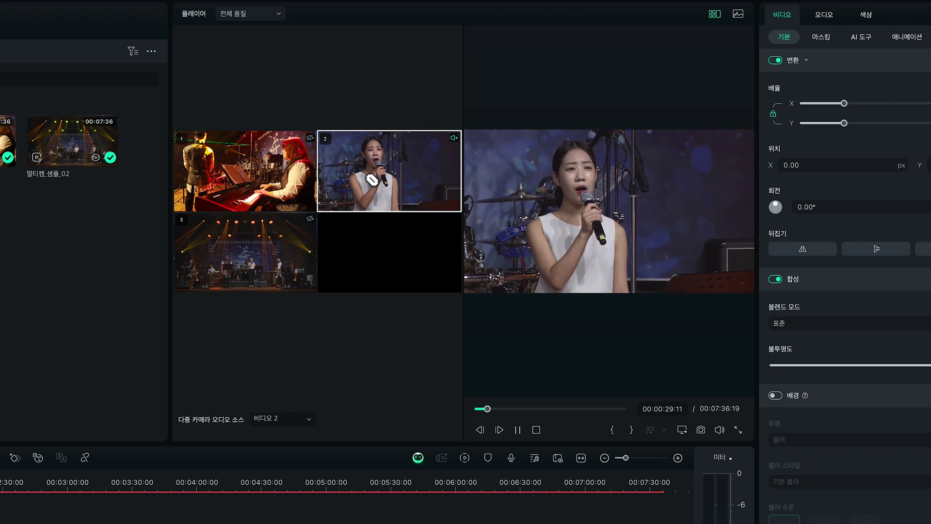
left_click(273, 256)
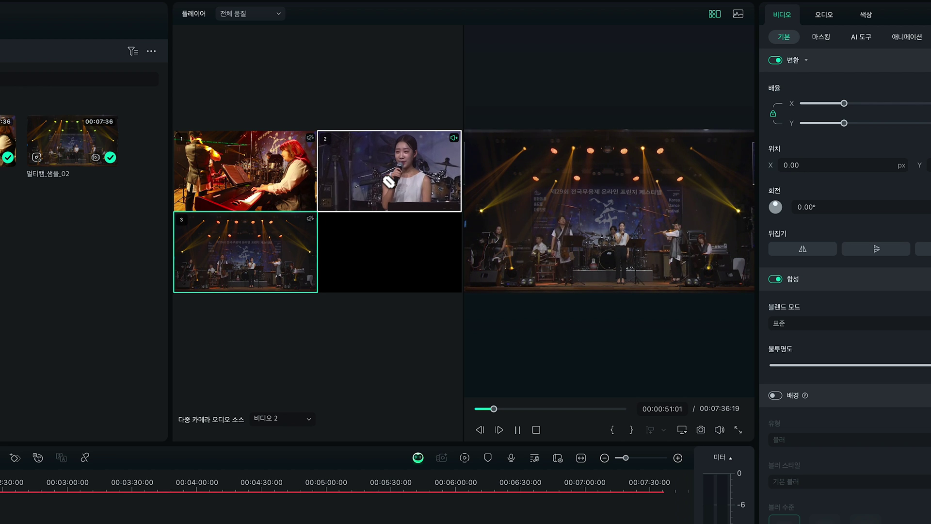
left_click(388, 182)
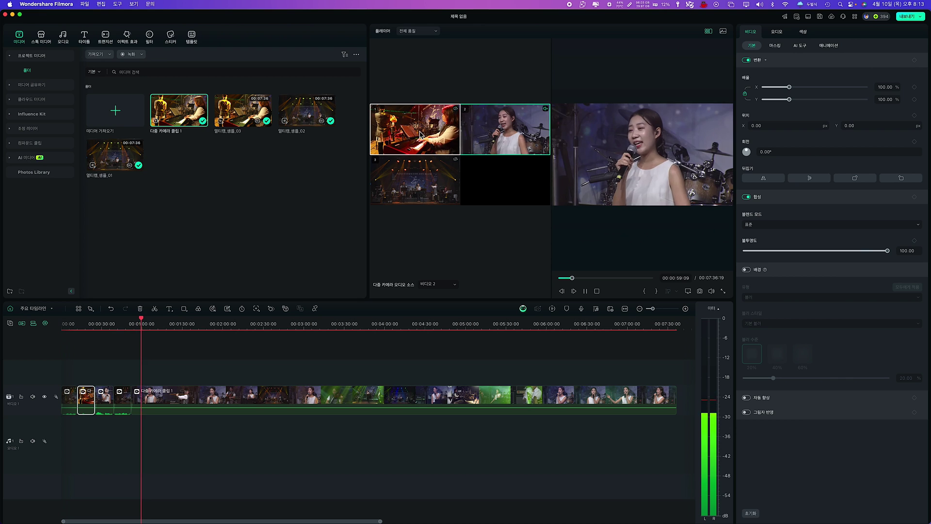
left_click(425, 176)
left_click(507, 129)
left_click(416, 130)
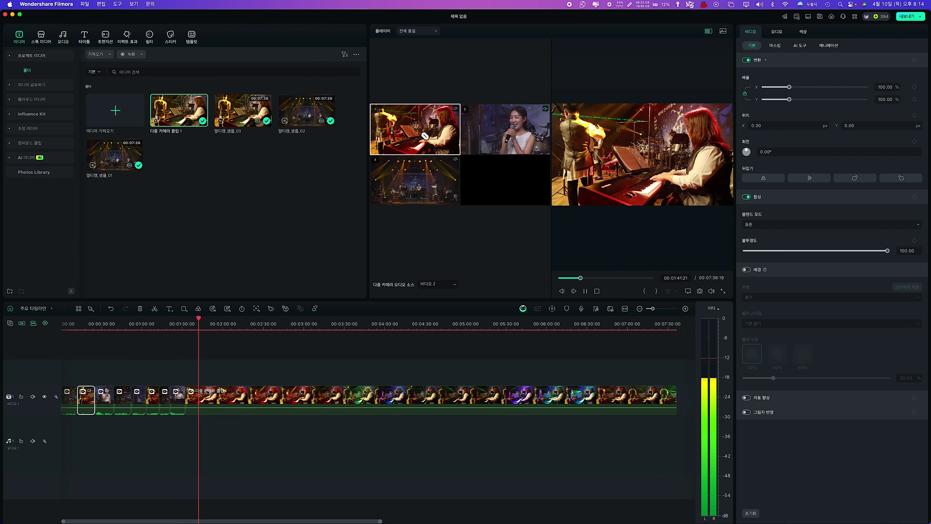
left_click(514, 131)
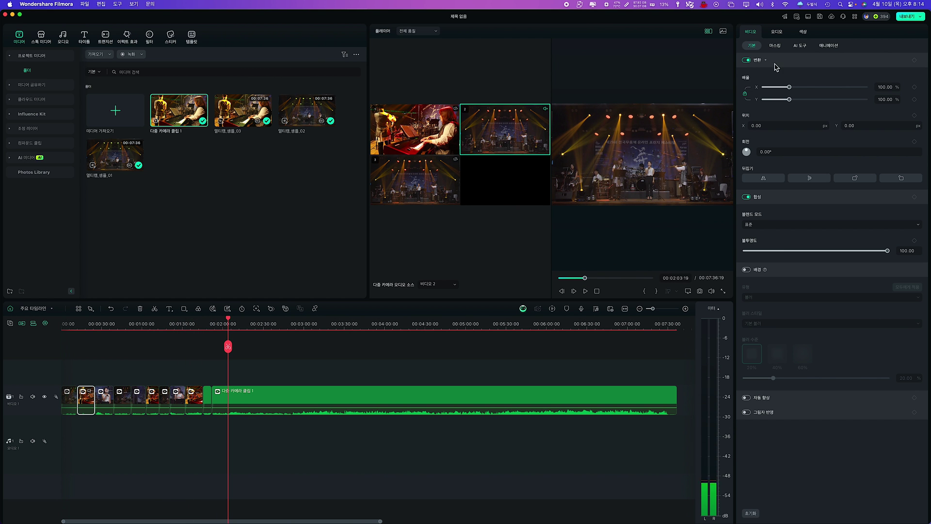
Move the playhead back near the start of the timeline, play the multi-camera clip and cut to camera 1, then camera 2.
left_click_drag(226, 320, 63, 321)
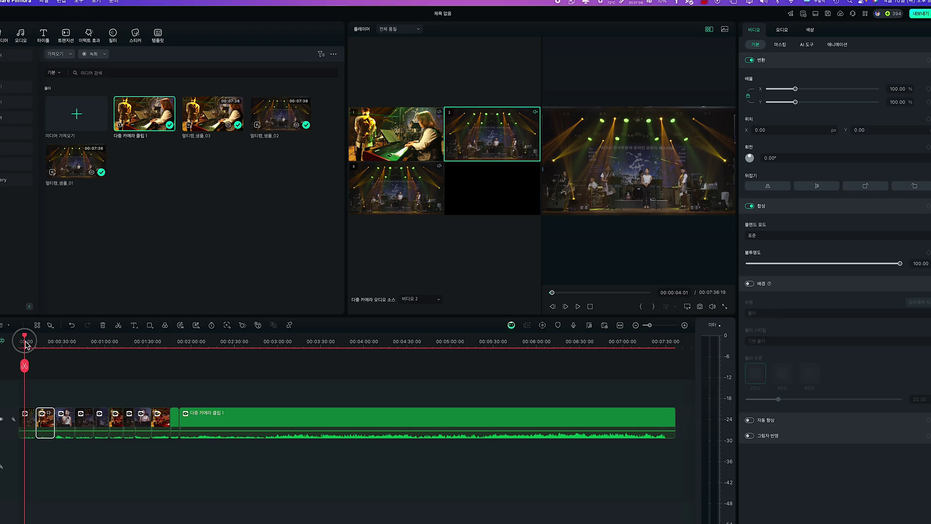
key("space")
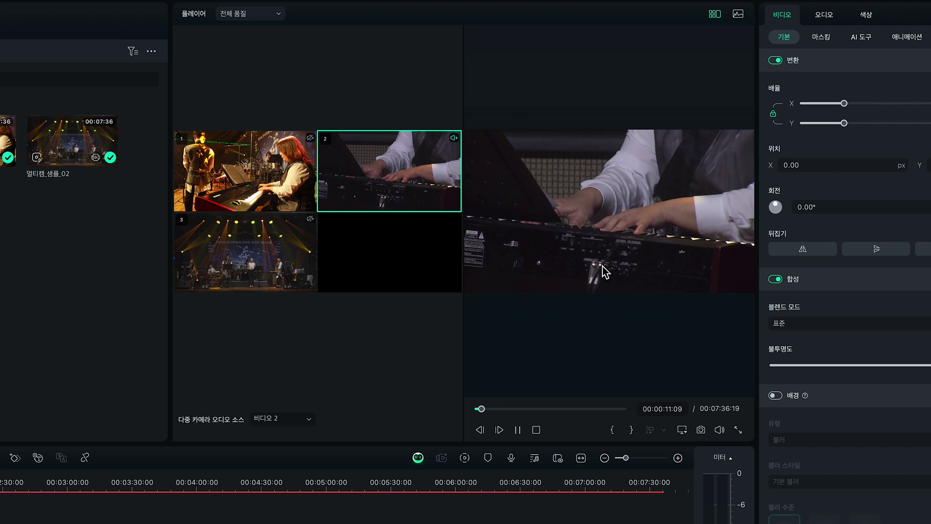
key("1")
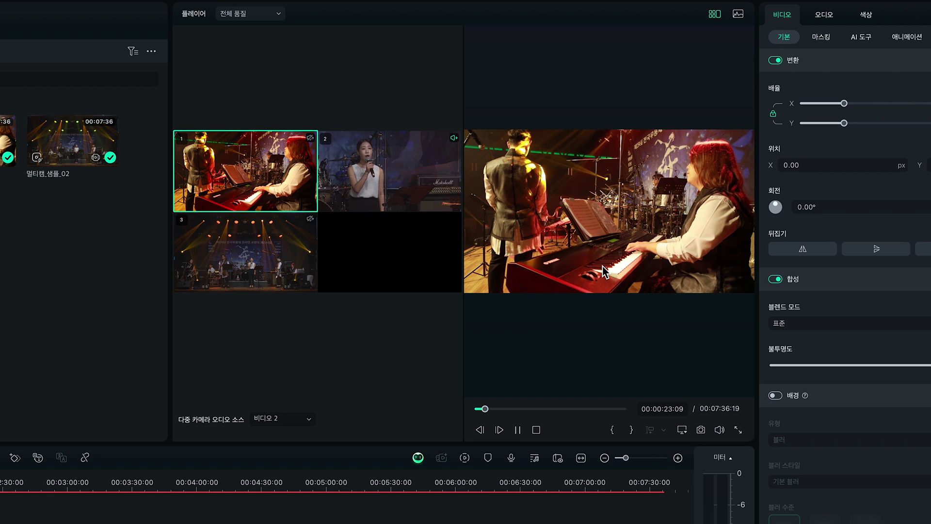
key("2")
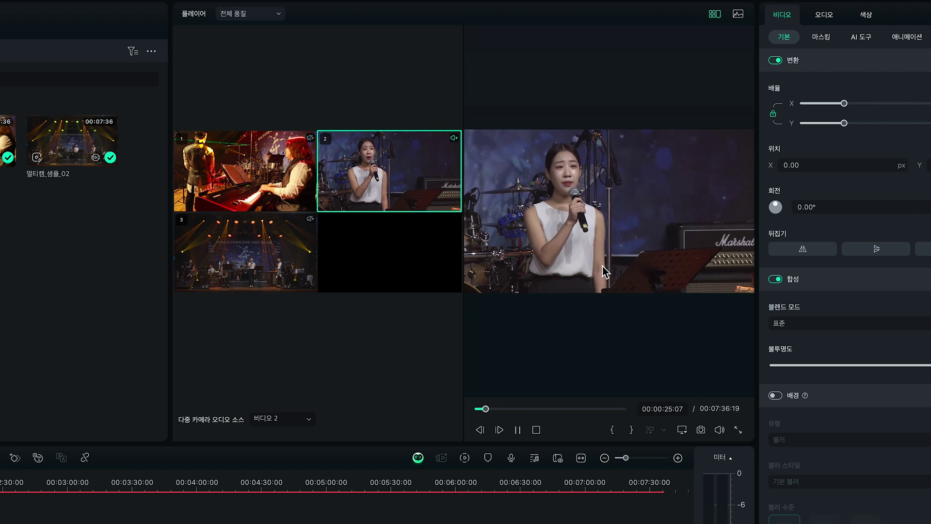